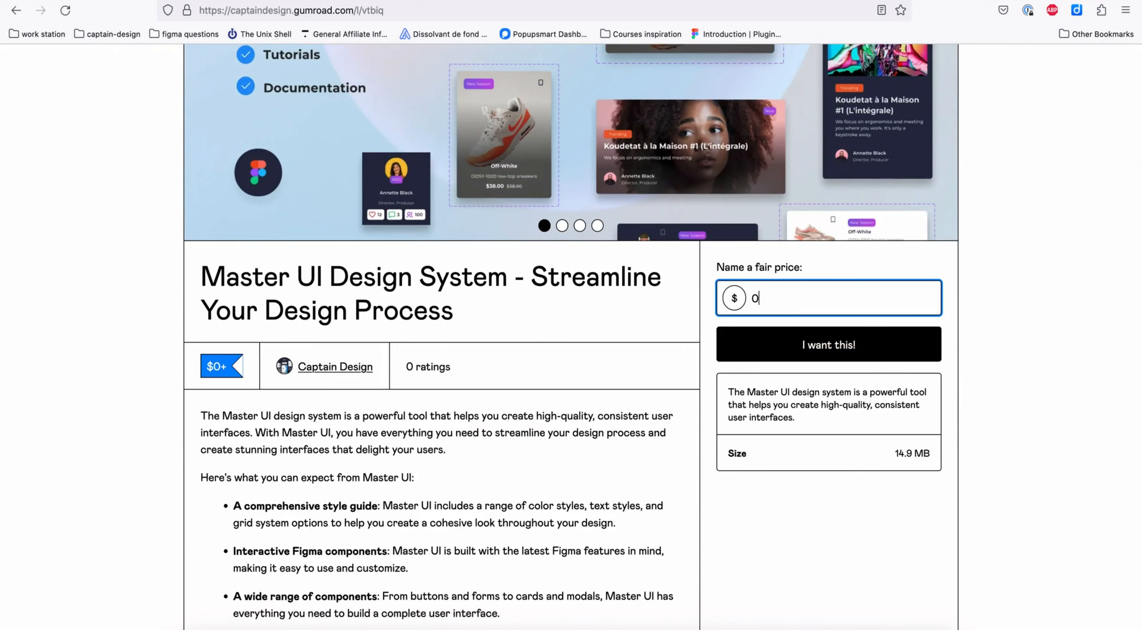
- Order the Master UI Design System at a price of $0 and complete the checkout
{"action": "left_click", "coordinate": [834, 349]}
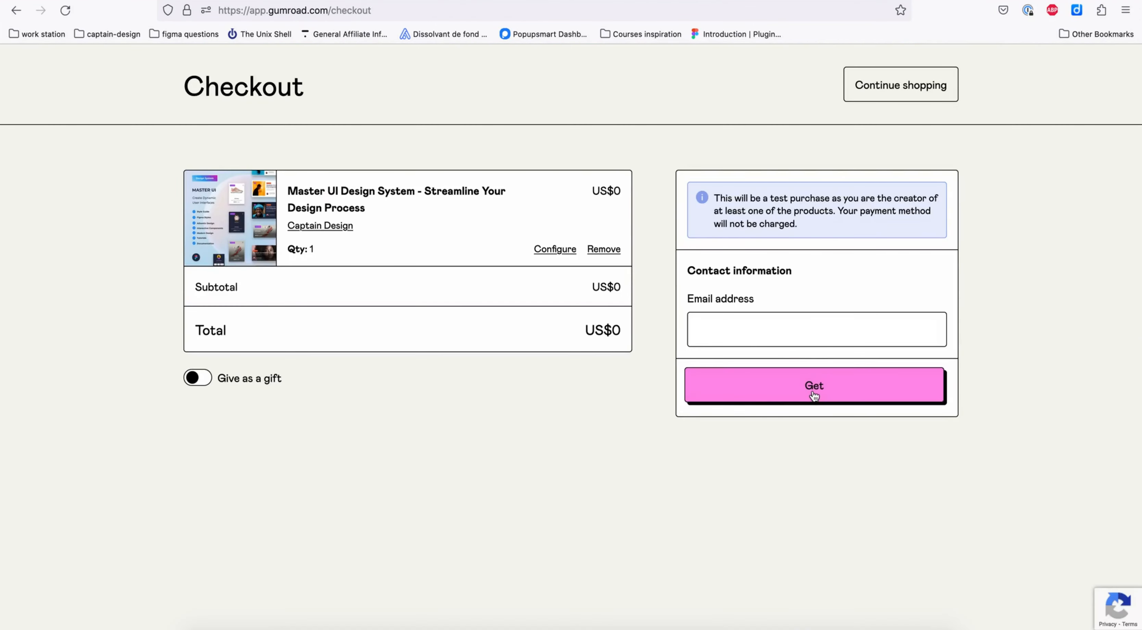
{"action": "left_click", "coordinate": [815, 394]}
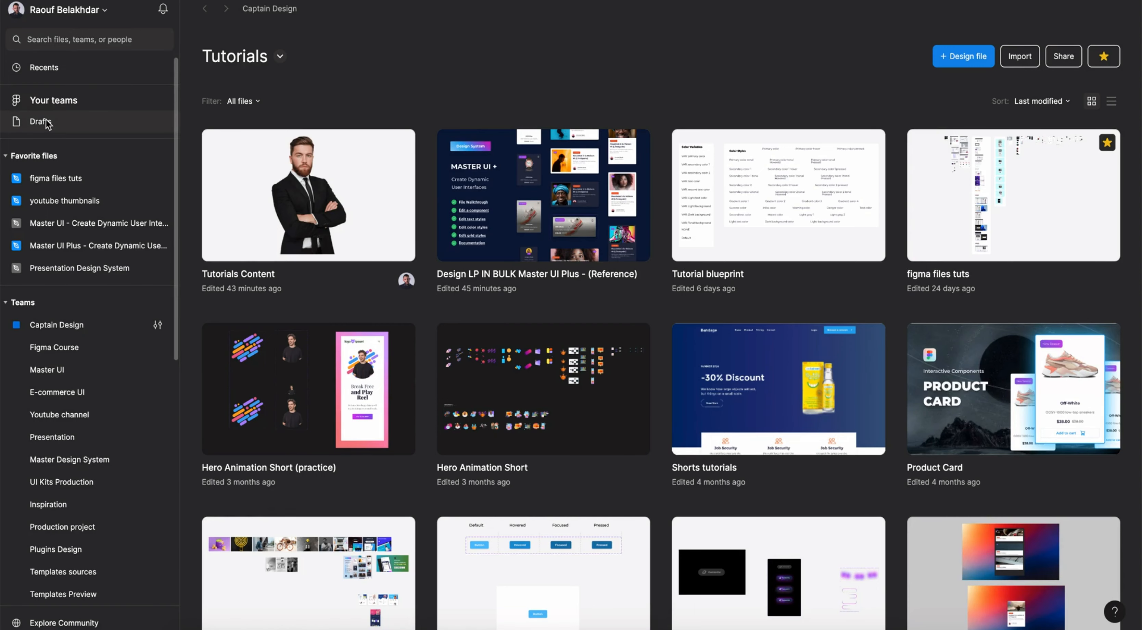
- Switch to Figma and import the downloaded "Master UI - Create Dynamic User Interfaces (Free Version)(2).fig" file into Drafts
{"action": "left_click", "coordinate": [44, 121]}
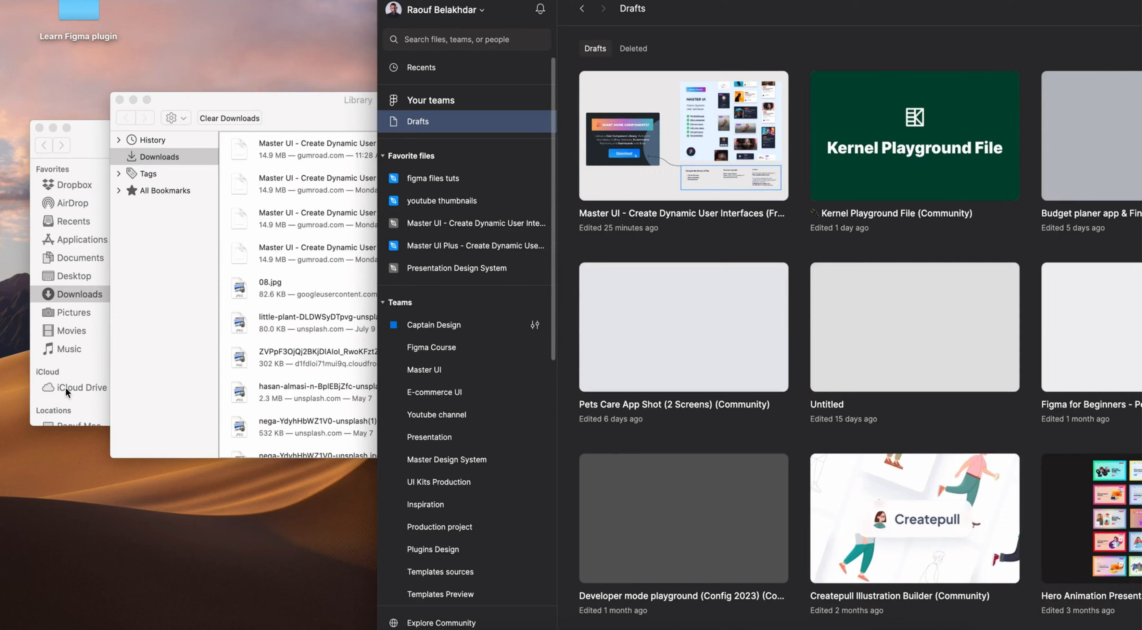
{"action": "left_click", "coordinate": [79, 297]}
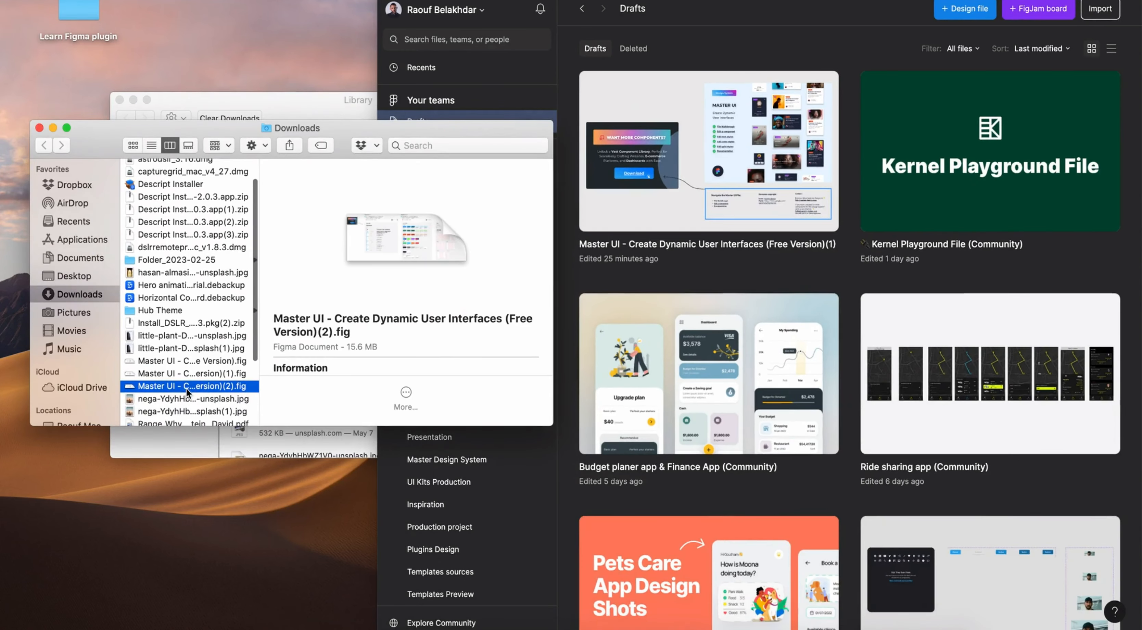
{"action": "left_click", "coordinate": [146, 391]}
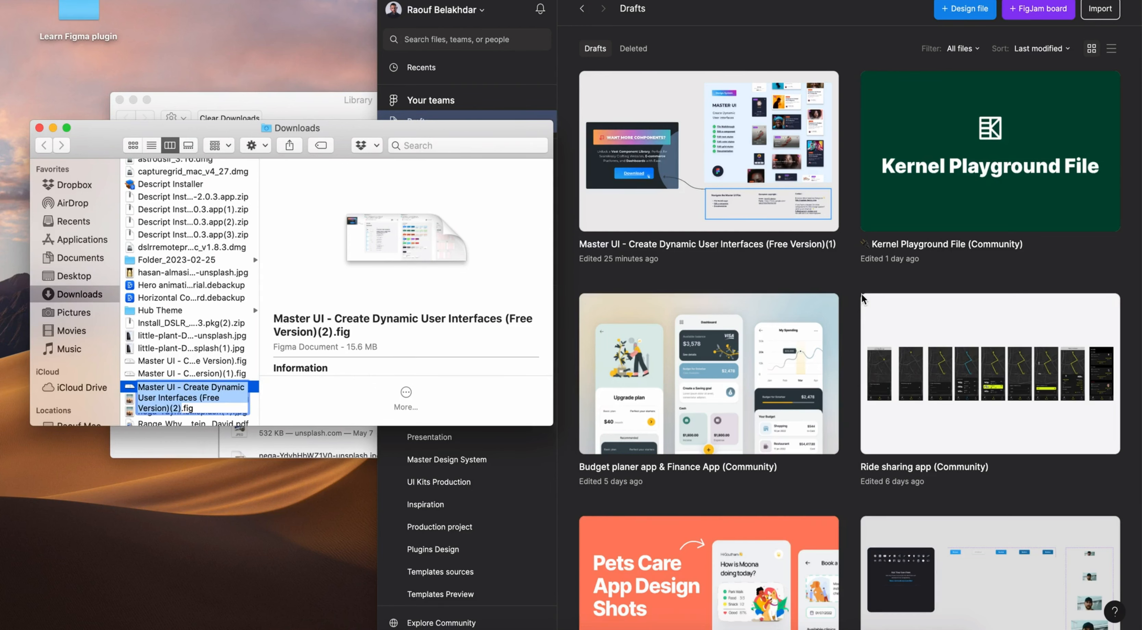
{"action": "left_click", "coordinate": [862, 299]}
{"action": "left_click_drag", "start_coordinate": [228, 387], "coordinate": [793, 421]}
{"action": "left_click", "coordinate": [705, 372]}
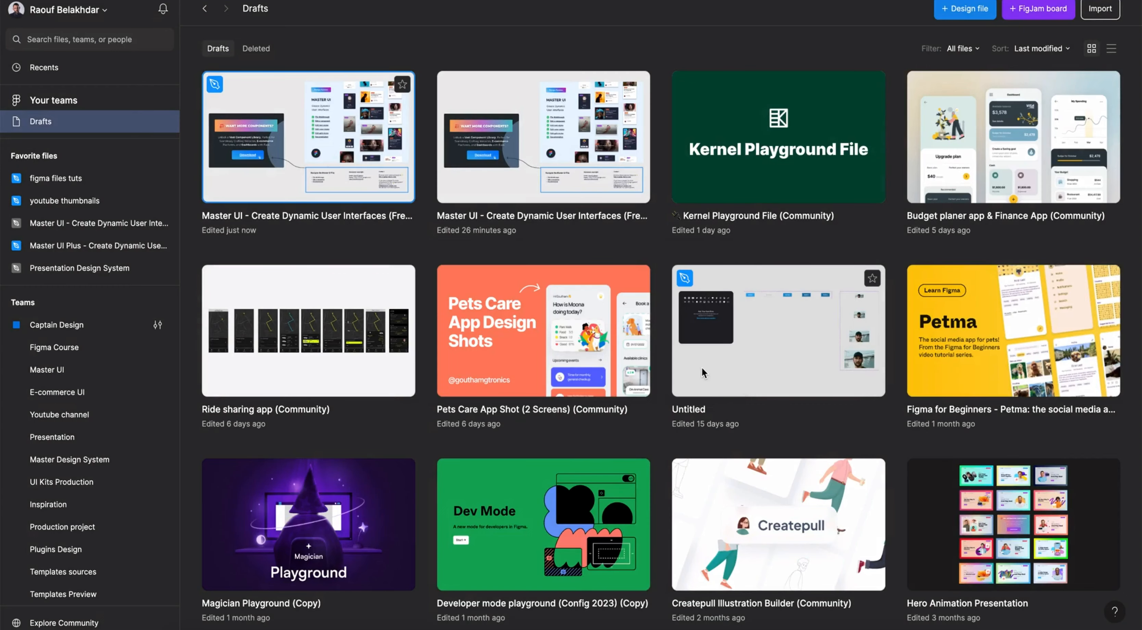
- Open the imported Master UI file and add a page named "Our design" at the end of the page list
{"action": "double_click", "coordinate": [304, 159]}
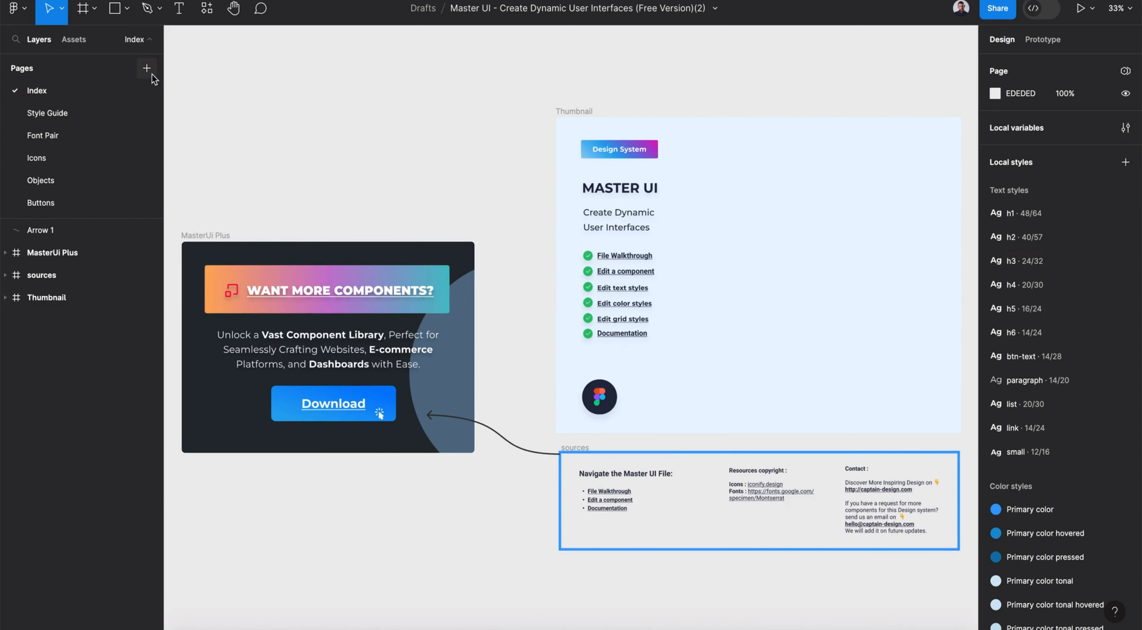
{"action": "left_click", "coordinate": [152, 74]}
{"action": "type", "text": "Our "}
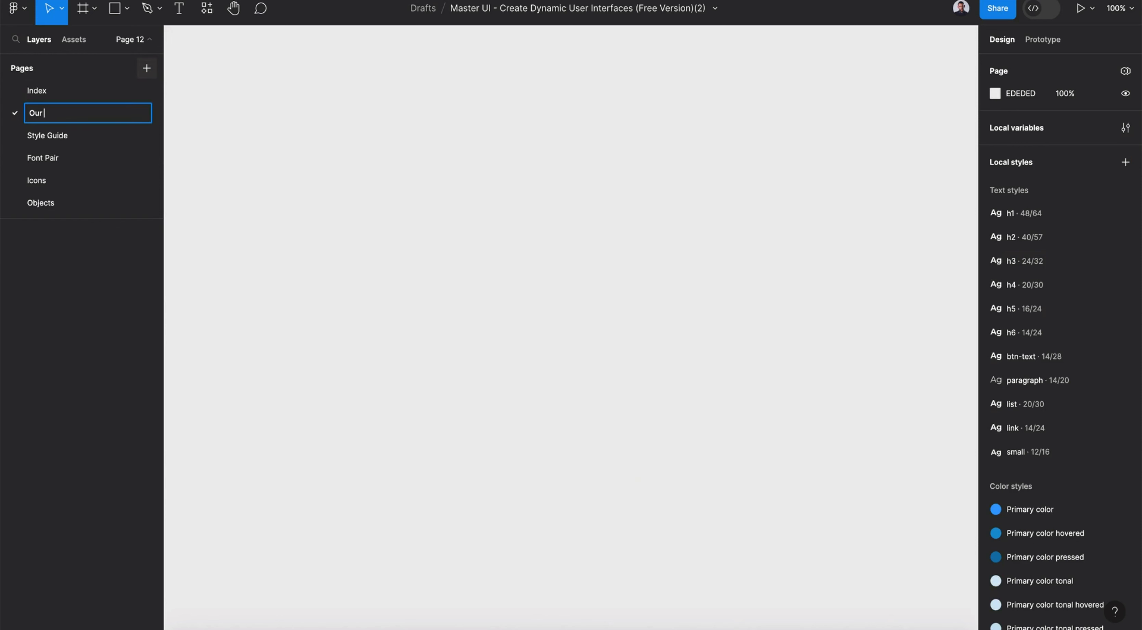
{"action": "type", "text": "design"}
{"action": "key", "text": "Return"}
{"action": "left_click_drag", "start_coordinate": [91, 117], "coordinate": [74, 348]}
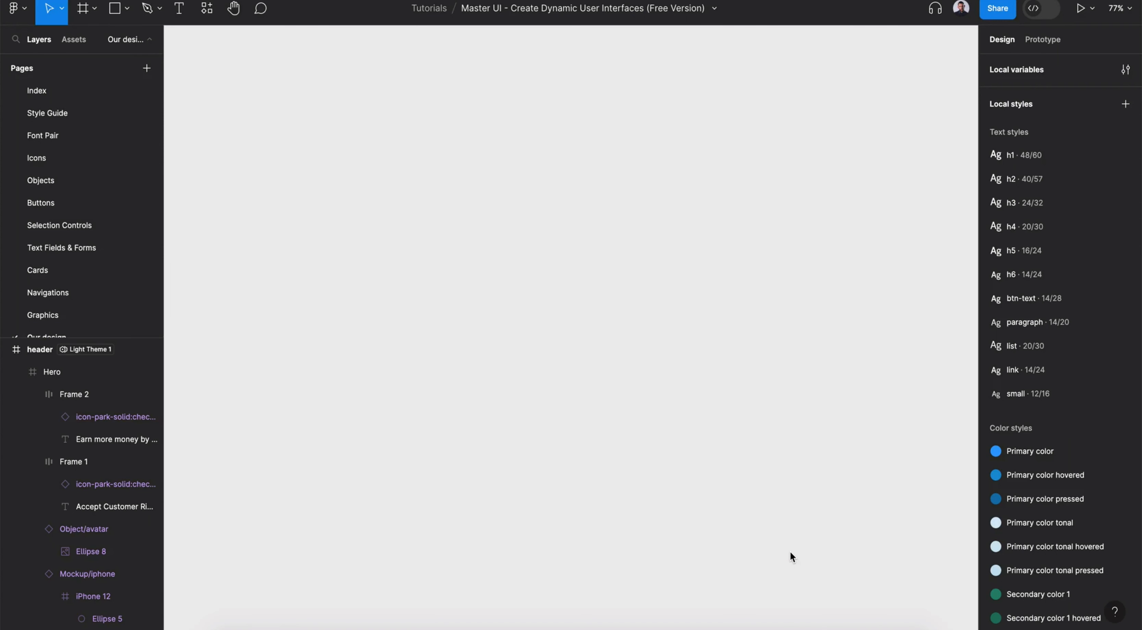
- Create a 1440 × 1024 desktop frame and place the desktop navbar component with the Sign up button centred along its top edge
{"action": "key", "text": "f"}
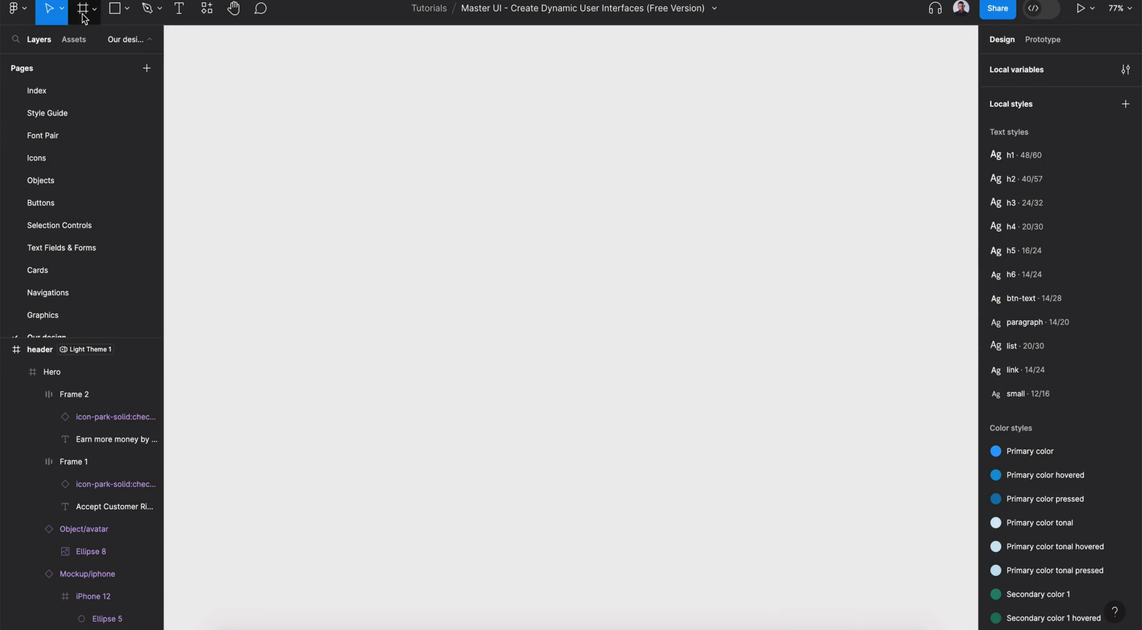
{"action": "left_click", "coordinate": [1046, 227]}
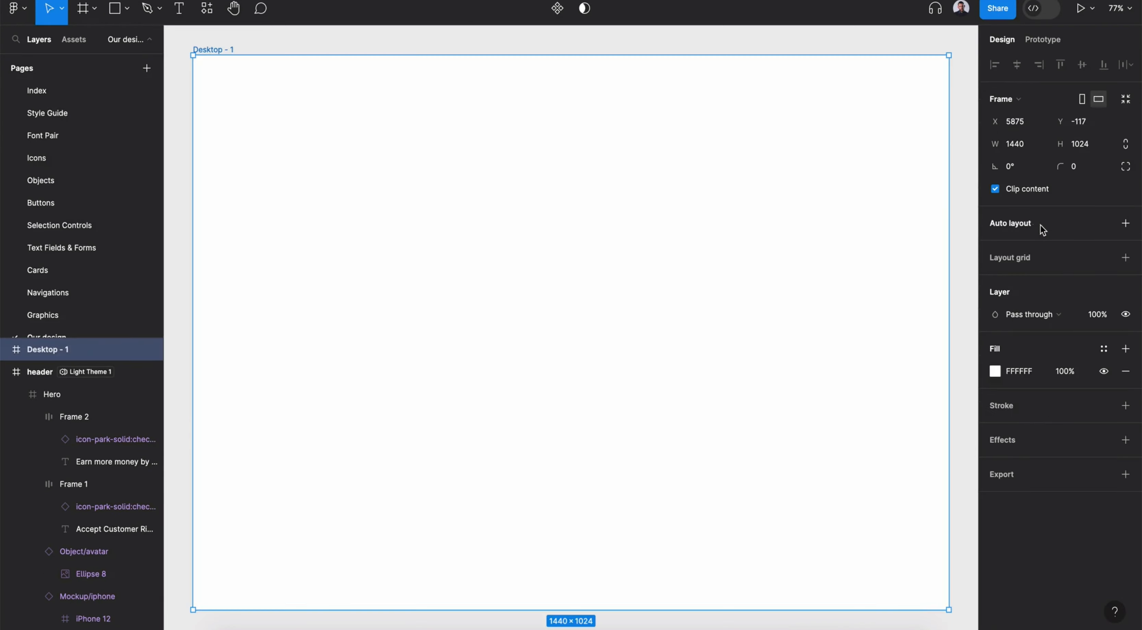
{"action": "left_click", "coordinate": [201, 20]}
{"action": "left_click", "coordinate": [279, 42]}
{"action": "left_click", "coordinate": [240, 42]}
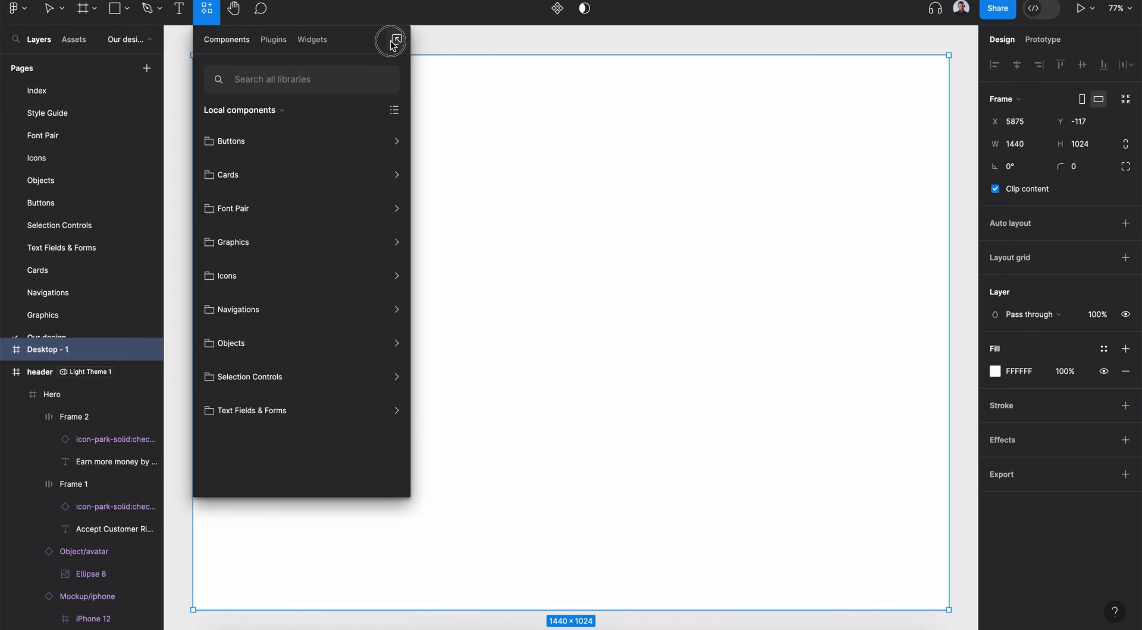
{"action": "left_click", "coordinate": [392, 43]}
{"action": "type", "text": "navbar"}
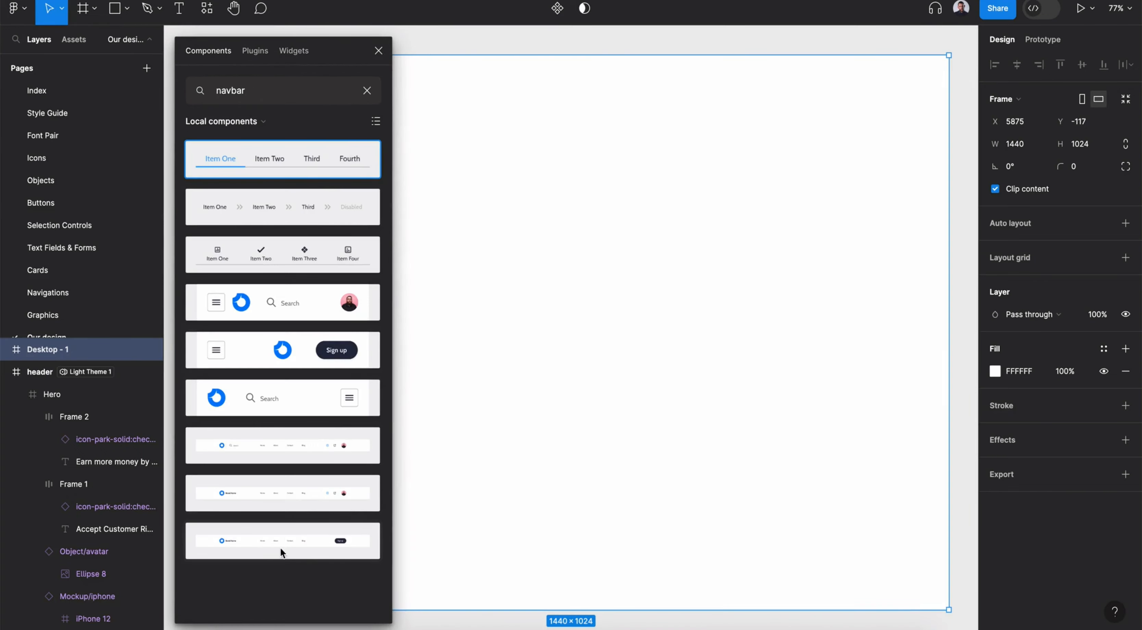
{"action": "left_click_drag", "start_coordinate": [281, 552], "coordinate": [609, 184]}
{"action": "left_click", "coordinate": [1017, 64]}
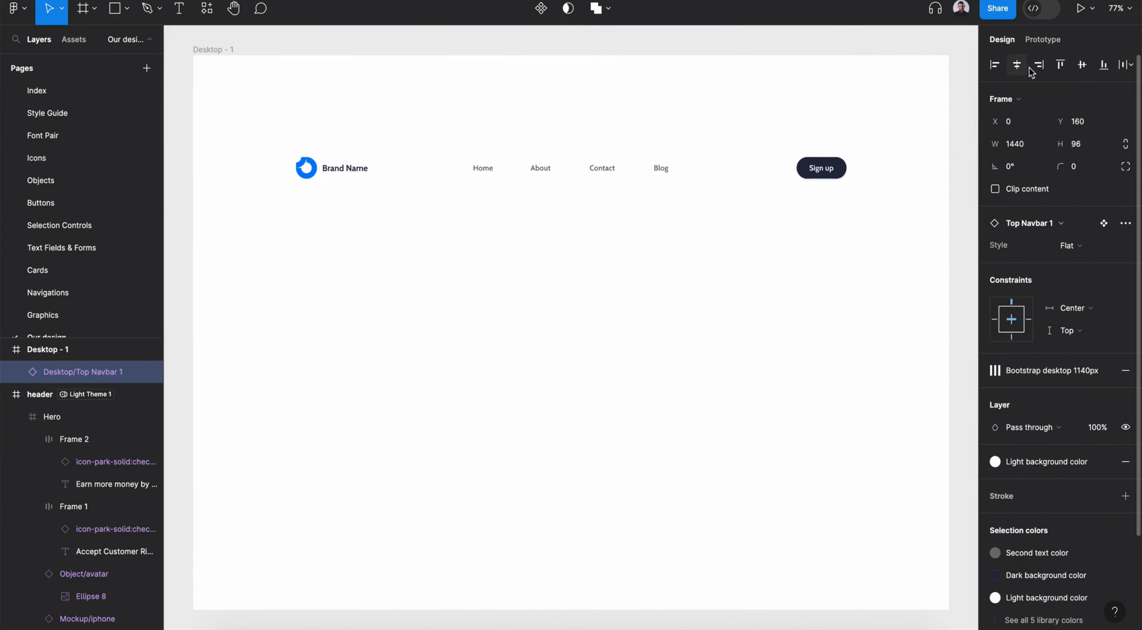
{"action": "left_click", "coordinate": [1060, 64]}
- Set the navbar component's style to Transparent
{"action": "left_click", "coordinate": [1061, 462]}
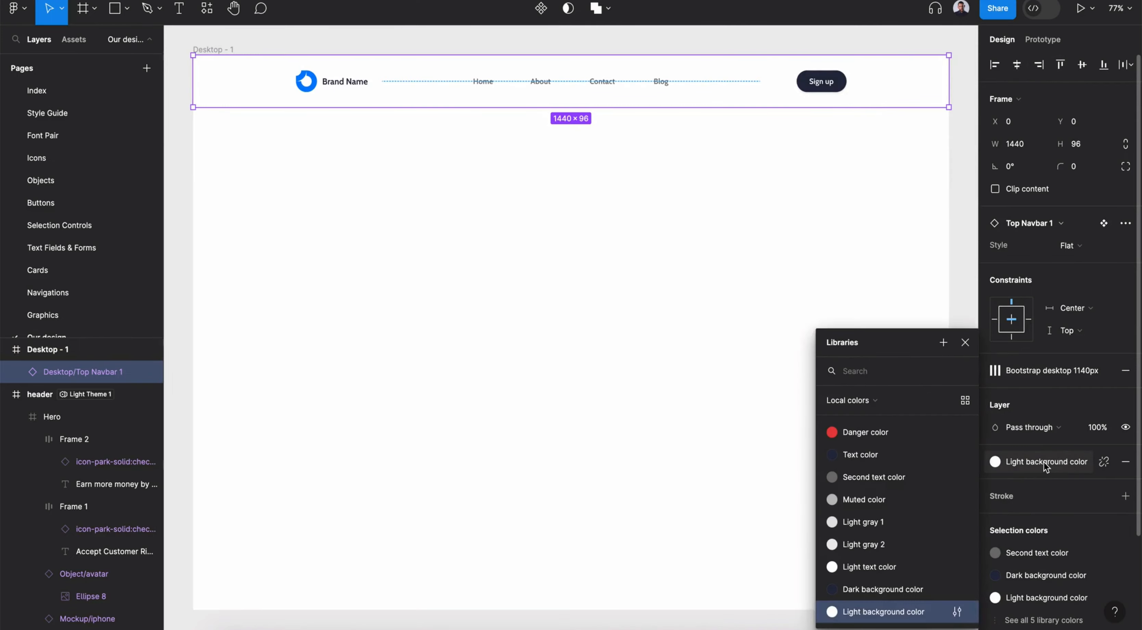
{"action": "left_click", "coordinate": [1045, 462]}
{"action": "left_click", "coordinate": [1069, 246]}
{"action": "left_click", "coordinate": [1066, 310]}
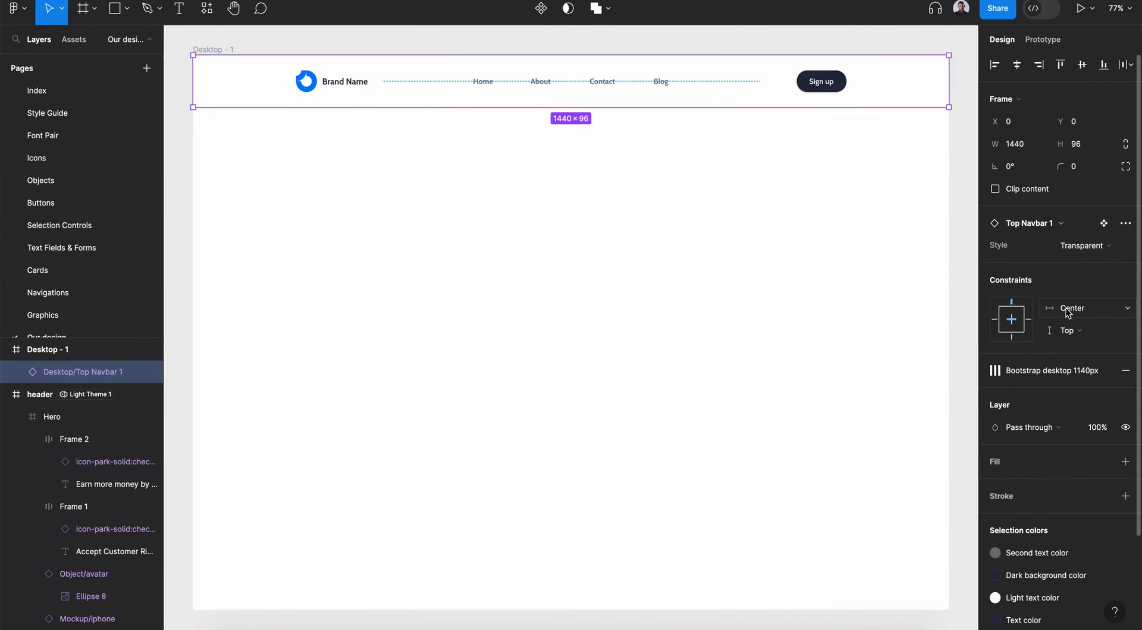
- Fill the desktop frame with the Tonal background colour variable
{"action": "left_click", "coordinate": [219, 49]}
{"action": "left_click", "coordinate": [1104, 348]}
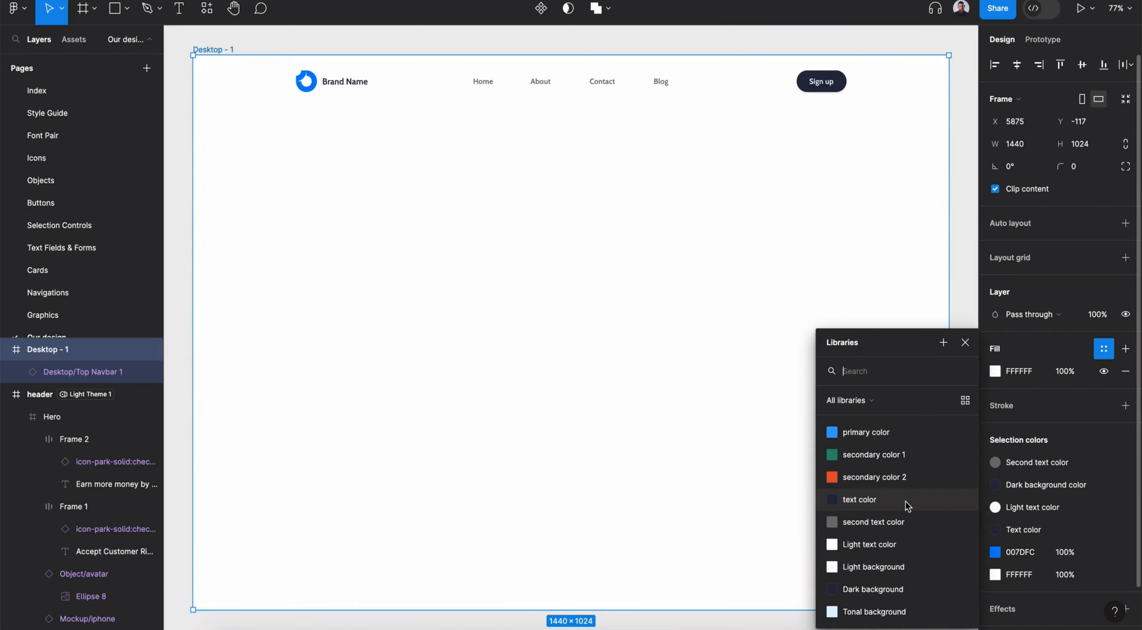
{"action": "scroll", "coordinate": [905, 501], "scroll_direction": "down", "scroll_amount": 2}
{"action": "left_click", "coordinate": [887, 576]}
- Hide the favicon in the navbar logo and change the brand text to "Creative Navigator"
{"action": "double_click", "coordinate": [345, 87]}
{"action": "left_click", "coordinate": [306, 81]}
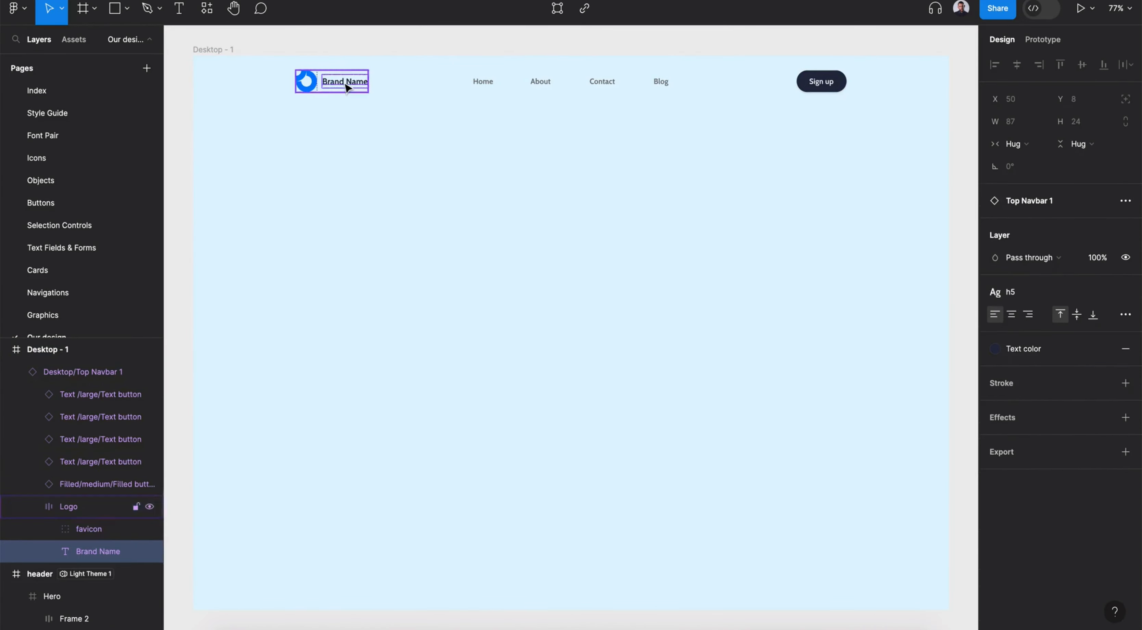
{"action": "key", "text": "shift+super+h"}
{"action": "double_click", "coordinate": [313, 82]}
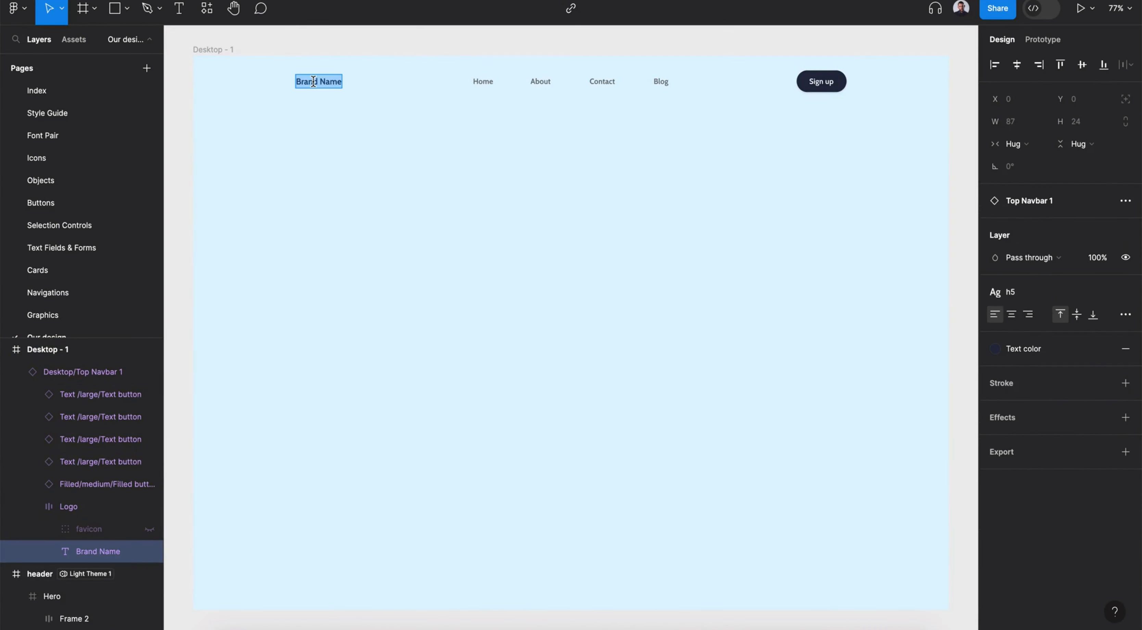
{"action": "type", "text": "Creative Navigator"}
{"action": "key", "text": "Escape"}
- Apply the "text color" variable to the Creative Navigator logo
{"action": "left_click", "coordinate": [488, 83]}
{"action": "left_click", "coordinate": [359, 84]}
{"action": "scroll", "coordinate": [1049, 432], "scroll_direction": "down", "scroll_amount": 3}
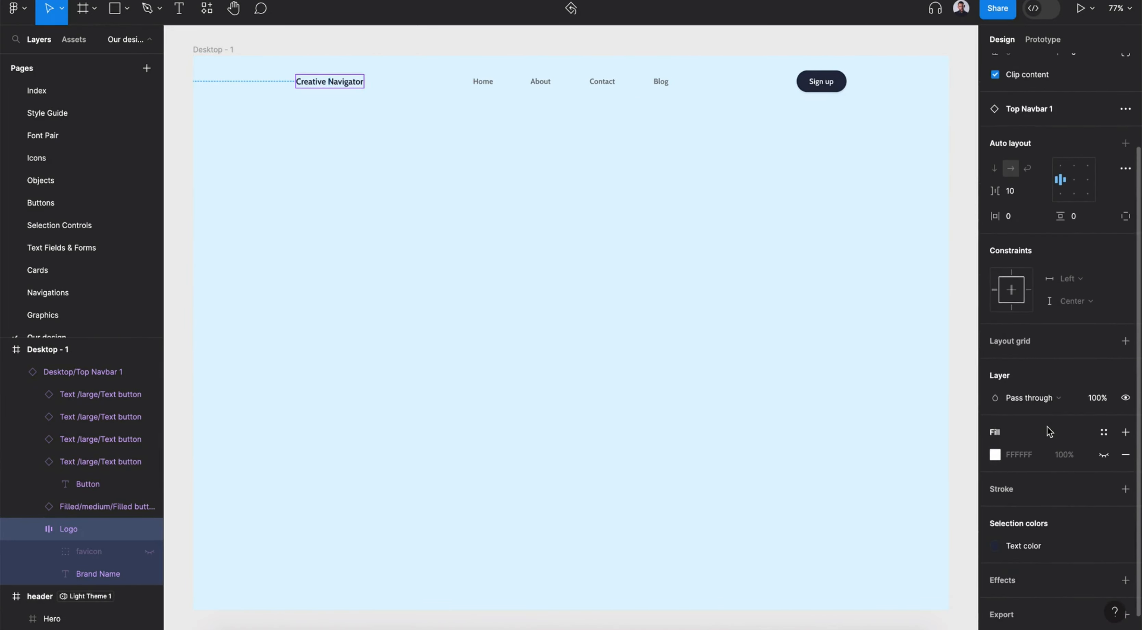
{"action": "left_click", "coordinate": [995, 520]}
{"action": "scroll", "coordinate": [895, 510], "scroll_direction": "down", "scroll_amount": 2}
{"action": "left_click", "coordinate": [466, 169]}
- Apply the "second text color" variable to the Home, About, Contact and Blog links together
{"action": "left_click", "coordinate": [501, 86]}
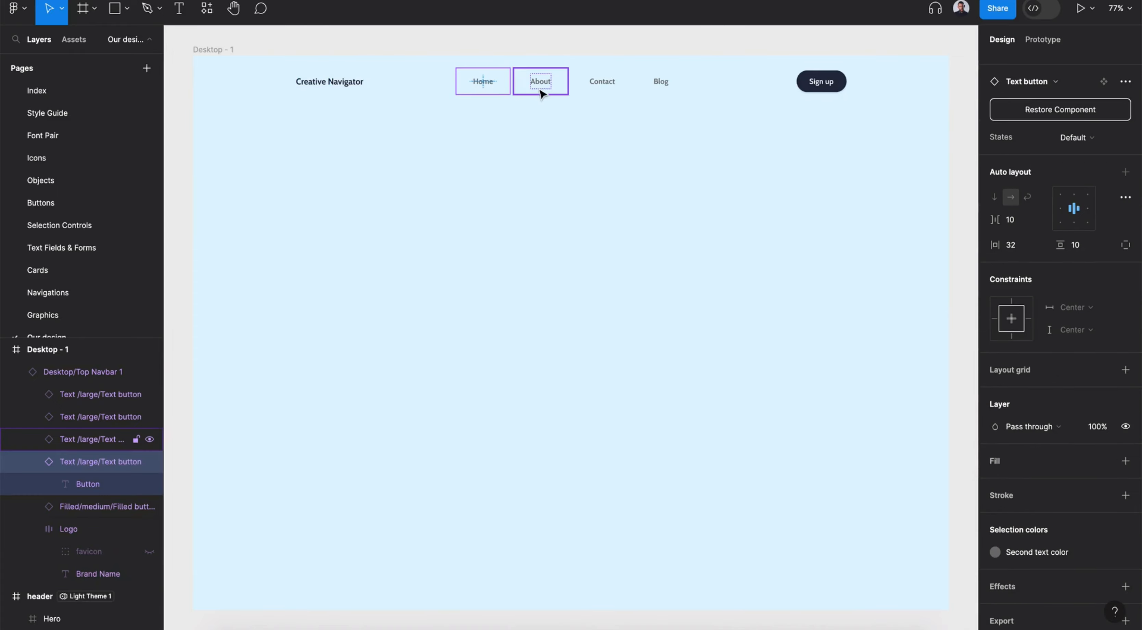
{"action": "left_click", "coordinate": [537, 87], "text": "shift"}
{"action": "left_click", "coordinate": [602, 82], "text": "shift"}
{"action": "left_click", "coordinate": [661, 82], "text": "shift"}
{"action": "left_click", "coordinate": [996, 518]}
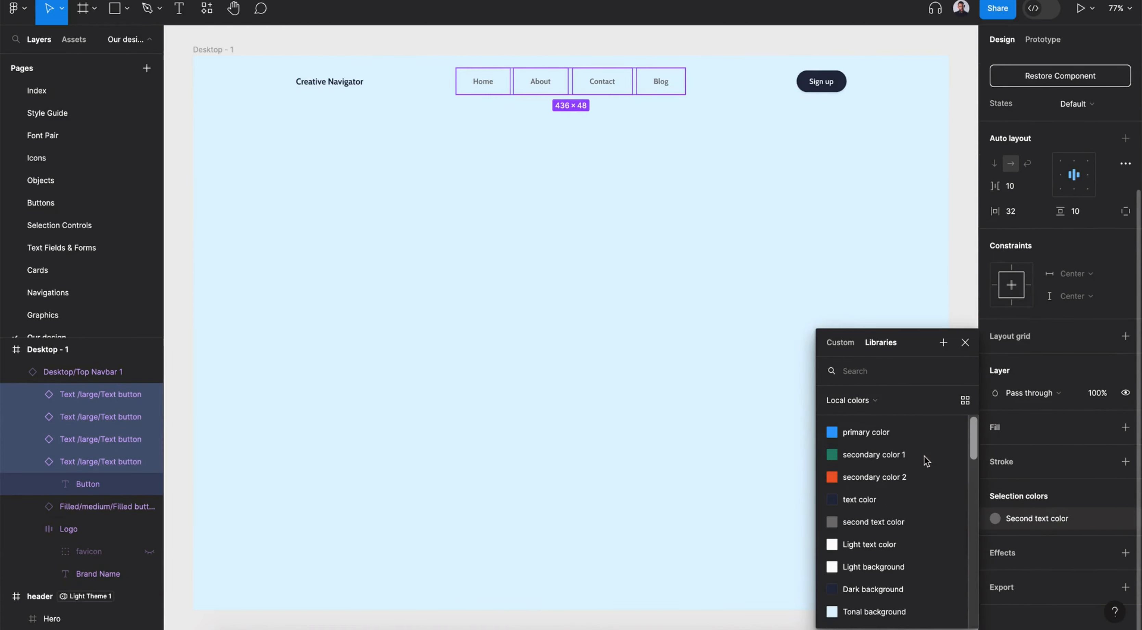
- Fill the navbar's Sign up button with the "primary color" variable
{"action": "left_click", "coordinate": [834, 79]}
{"action": "left_click", "coordinate": [825, 84]}
{"action": "left_click", "coordinate": [995, 427]}
{"action": "left_click", "coordinate": [887, 439]}
{"action": "left_click", "coordinate": [704, 329]}
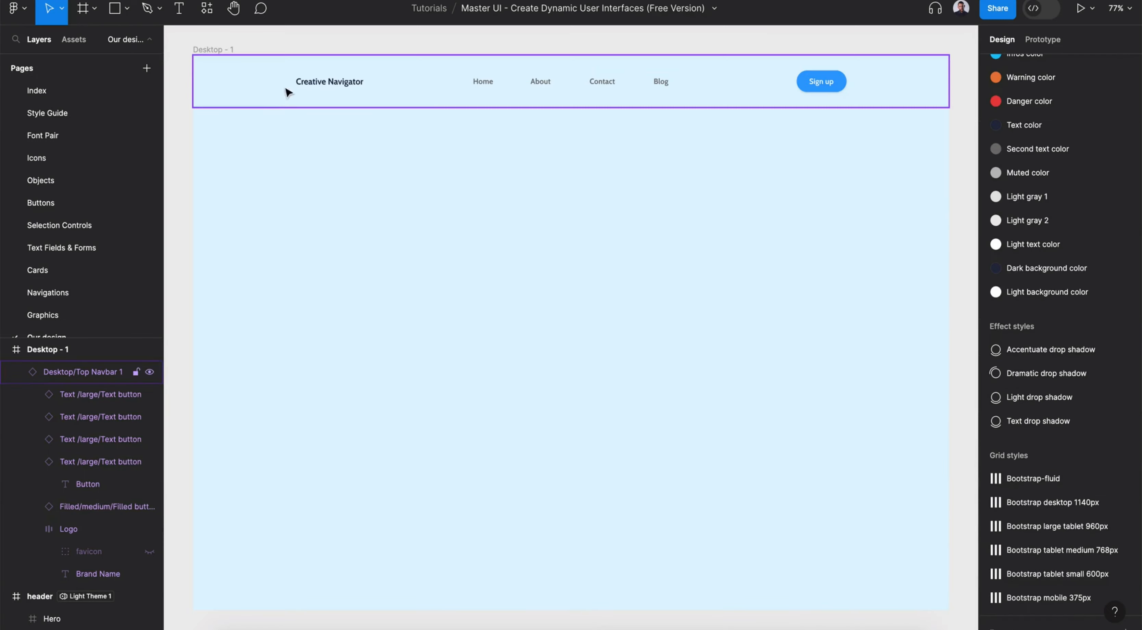
- Apply the Bootstrap desktop 1140px grid style to the desktop frame
{"action": "left_click", "coordinate": [209, 50]}
{"action": "left_click", "coordinate": [1104, 258]}
{"action": "left_click", "coordinate": [1045, 372]}
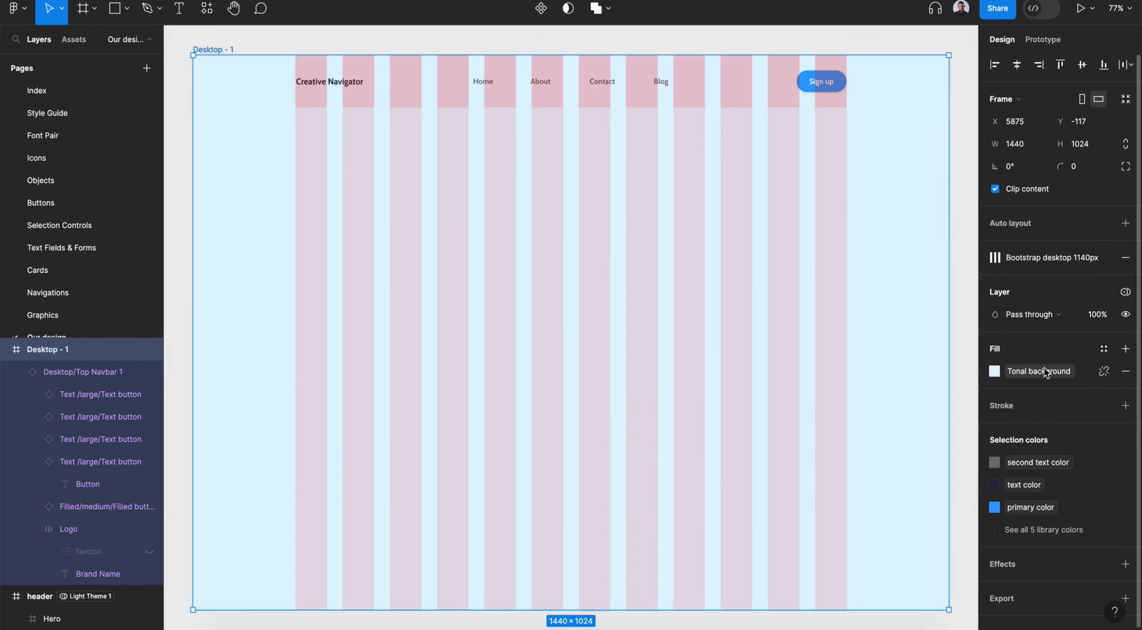
- Draw a frame of about 240 × 52 below the logo, starting at the first grid column, with corner radius 25
{"action": "key", "text": "f"}
{"action": "scroll", "coordinate": [308, 145], "scroll_direction": "up", "scroll_amount": 3}
{"action": "left_click_drag", "start_coordinate": [288, 133], "coordinate": [467, 173]}
{"action": "type", "text": "25"}
- Fill the rounded frame with the Secondary color tonal 2 style
{"action": "left_click", "coordinate": [1104, 438]}
{"action": "scroll", "coordinate": [884, 506], "scroll_direction": "down", "scroll_amount": 10}
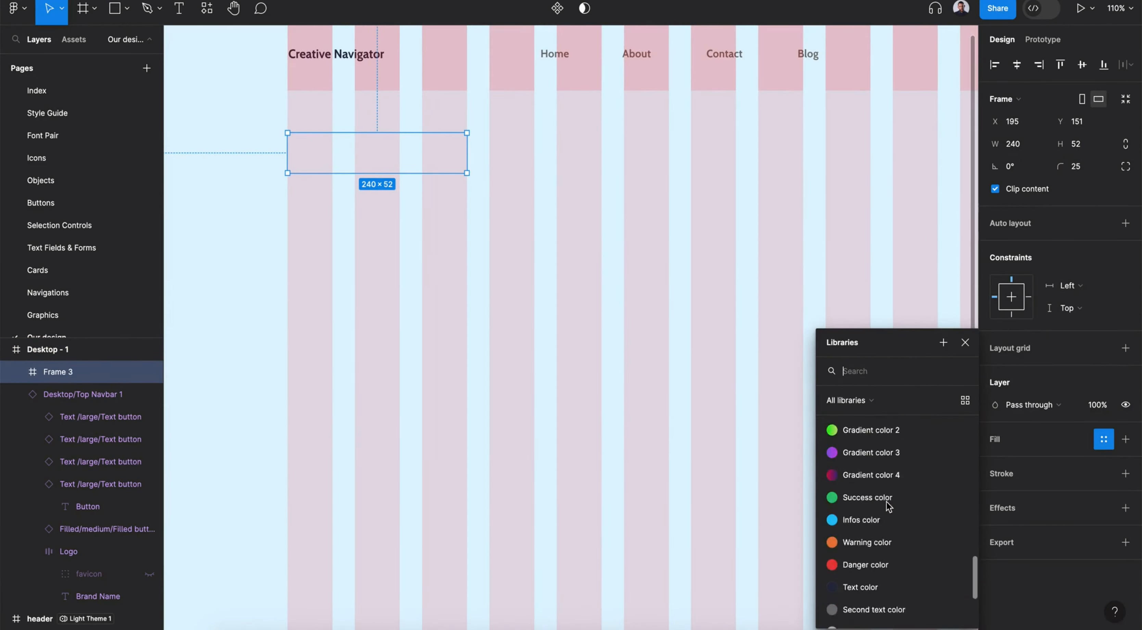
{"action": "scroll", "coordinate": [887, 506], "scroll_direction": "down", "scroll_amount": 3}
{"action": "left_click", "coordinate": [885, 507]}
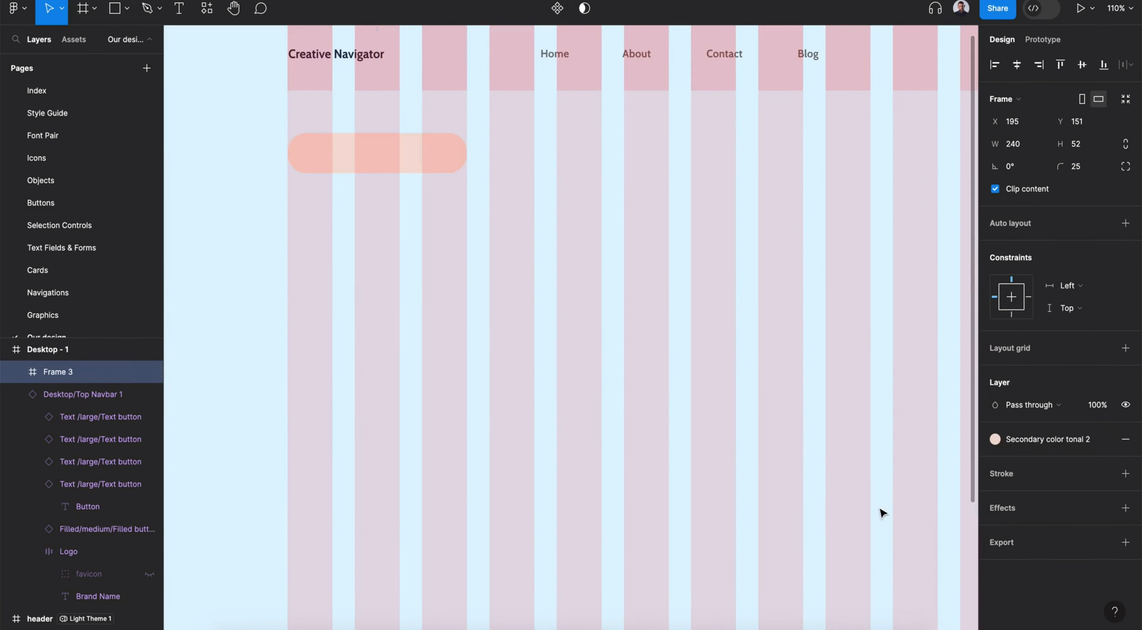
- Find the small filled button component and place an instance inside the start of the rounded frame
{"action": "left_click", "coordinate": [201, 16]}
{"action": "type", "text": "but"}
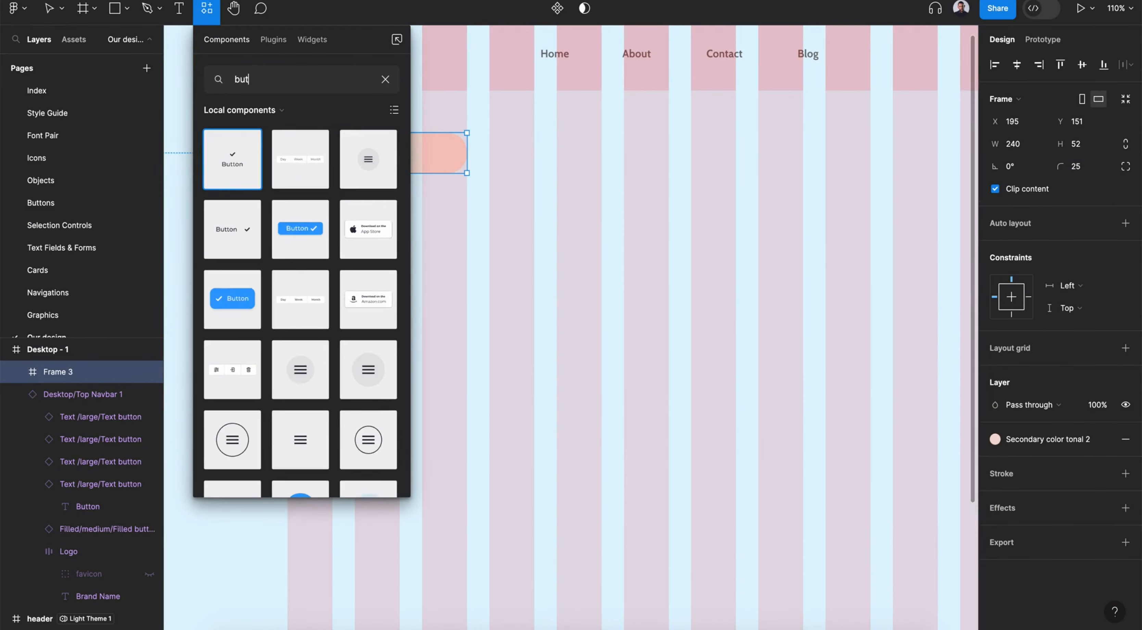
{"action": "type", "text": "ton smal"}
{"action": "key", "text": "BackSpace"}
{"action": "key", "text": "BackSpace"}
{"action": "key", "text": "BackSpace"}
{"action": "scroll", "coordinate": [290, 263], "scroll_direction": "down", "scroll_amount": 3}
{"action": "type", "text": "ma"}
{"action": "left_click_drag", "start_coordinate": [231, 155], "coordinate": [341, 158]}
- Change the small button's label to "NEW" and position it near the start of the rounded frame
{"action": "double_click", "coordinate": [341, 158]}
{"action": "type", "text": "N"}
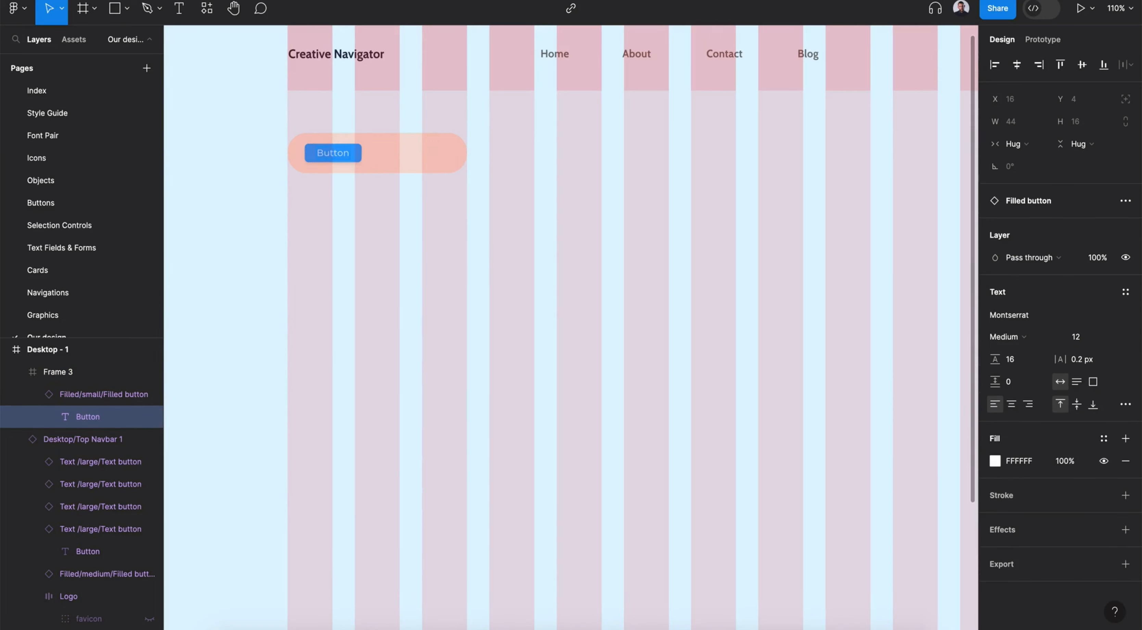
{"action": "type", "text": "EW"}
{"action": "left_click", "coordinate": [339, 153]}
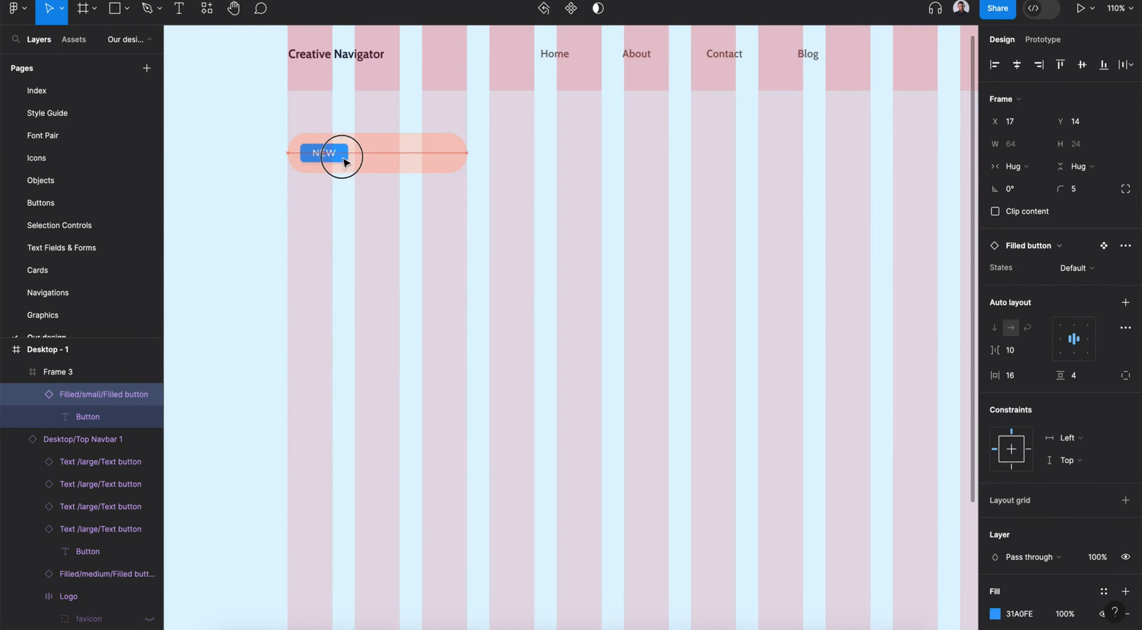
- Set the NEW button's corner radius to 18 and its fill to Secondary color 2
{"action": "left_click_drag", "start_coordinate": [1061, 189], "coordinate": [84, 170]}
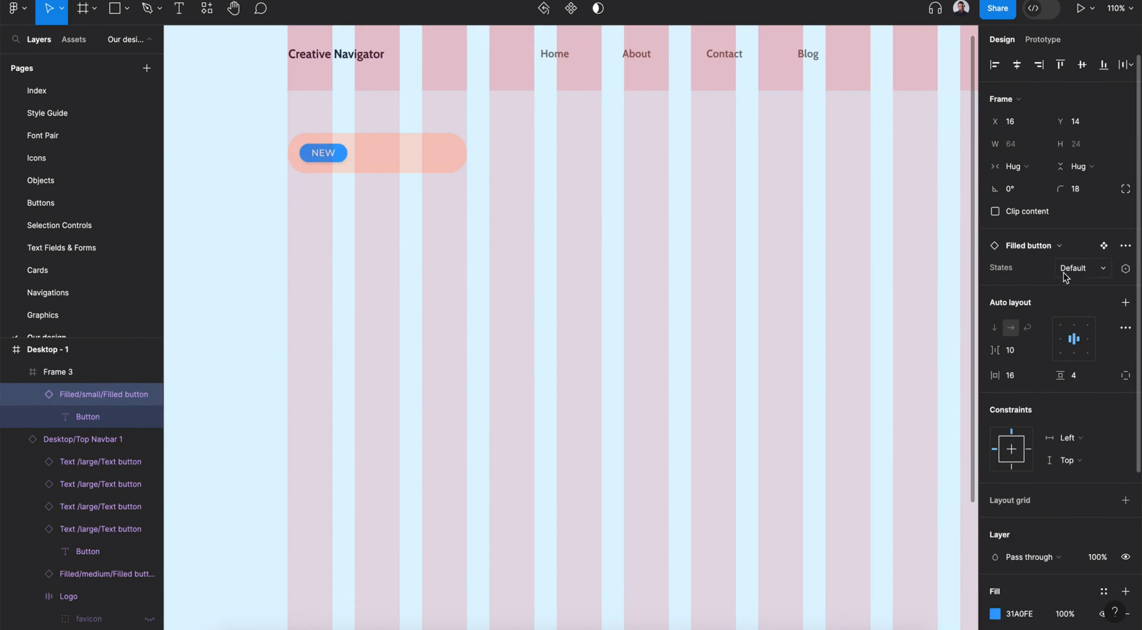
{"action": "scroll", "coordinate": [1041, 417], "scroll_direction": "down", "scroll_amount": 5}
{"action": "left_click", "coordinate": [1105, 360]}
{"action": "left_click", "coordinate": [871, 480]}
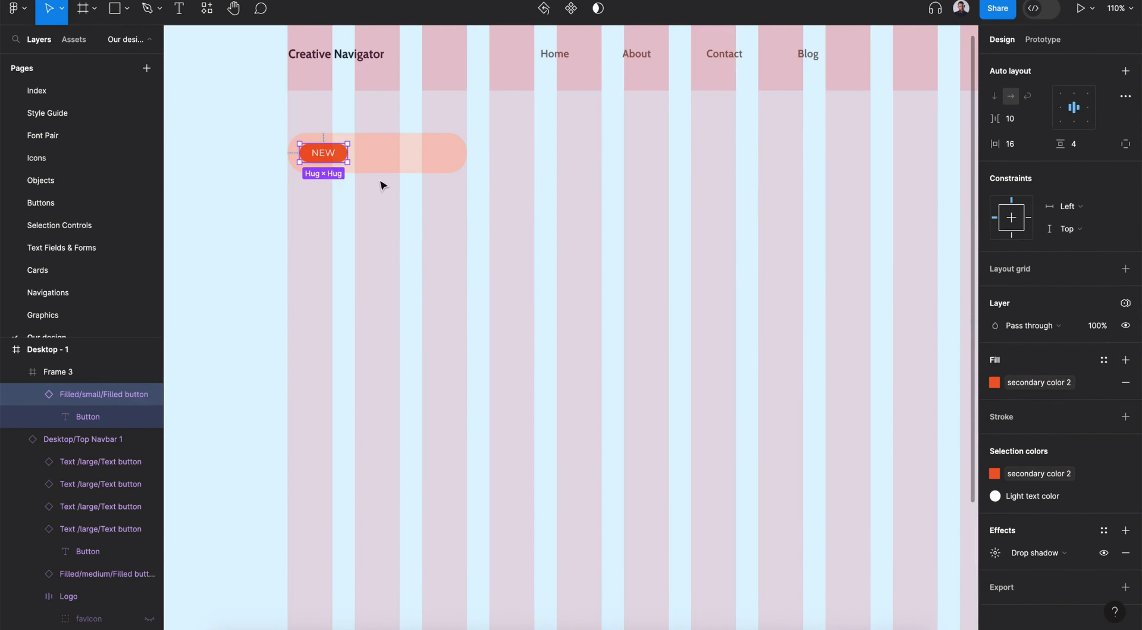
{"action": "left_click", "coordinate": [1033, 382]}
{"action": "scroll", "coordinate": [883, 487], "scroll_direction": "down", "scroll_amount": 3}
- Add the text "Get Update News" beside the NEW button and apply auto layout to the rounded frame
{"action": "left_click", "coordinate": [392, 162]}
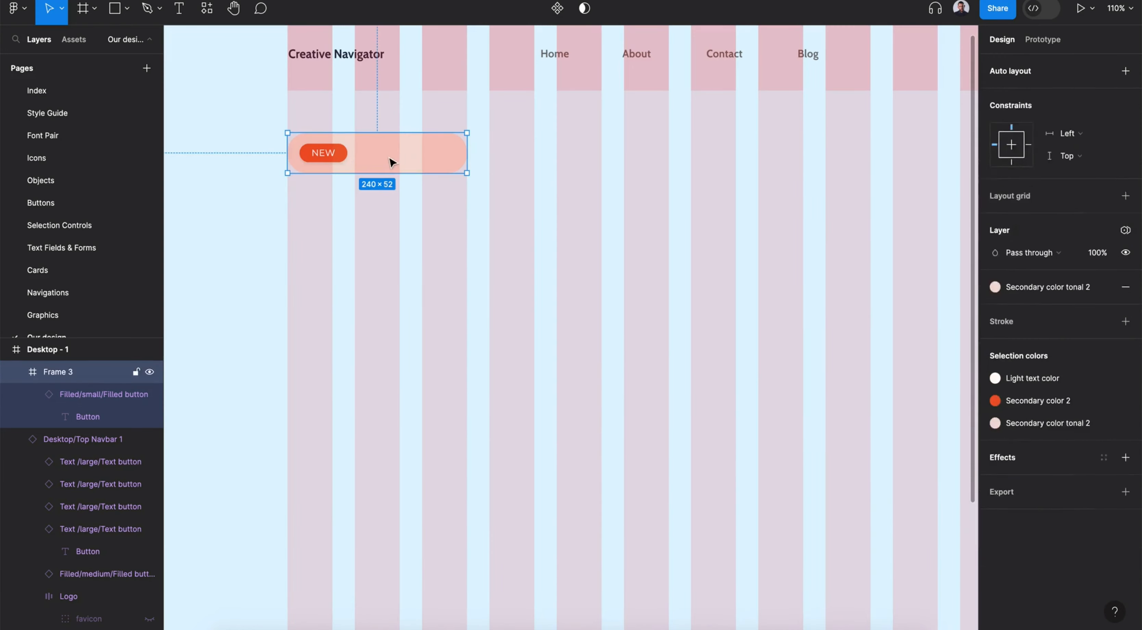
{"action": "left_click", "coordinate": [179, 8]}
{"action": "left_click", "coordinate": [360, 151]}
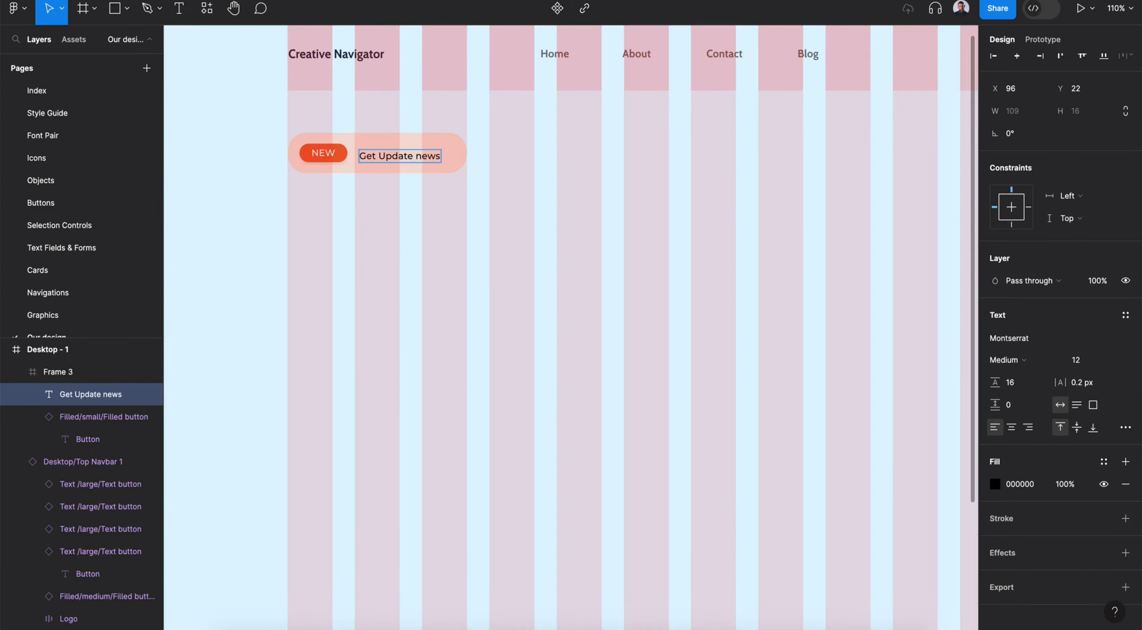
{"action": "left_click", "coordinate": [449, 149]}
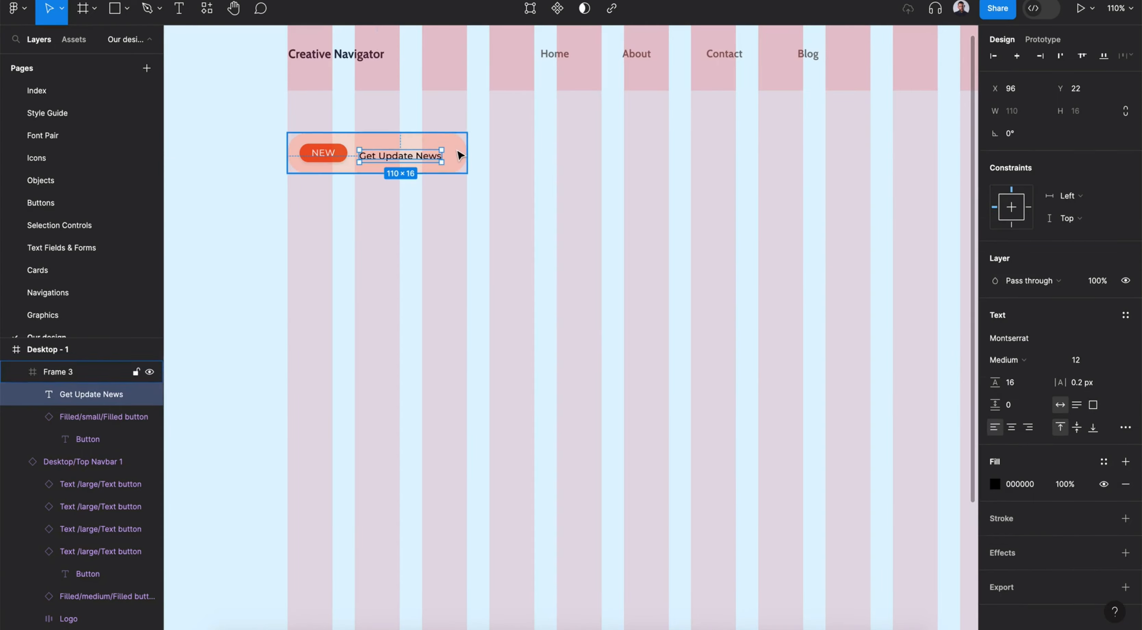
{"action": "key", "text": "shift+a"}
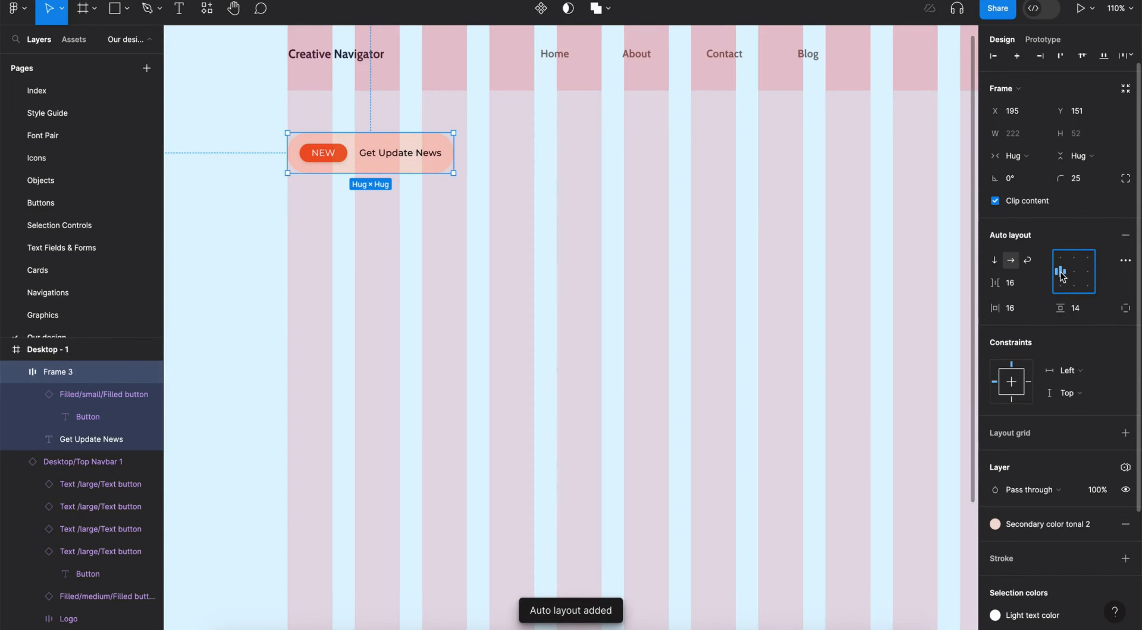
- Align the rounded frame's auto layout content to the left center and set its right padding to 24
{"action": "left_click", "coordinate": [1060, 271]}
{"action": "left_click", "coordinate": [1126, 308]}
{"action": "left_click_drag", "start_coordinate": [999, 331], "coordinate": [1006, 330]}
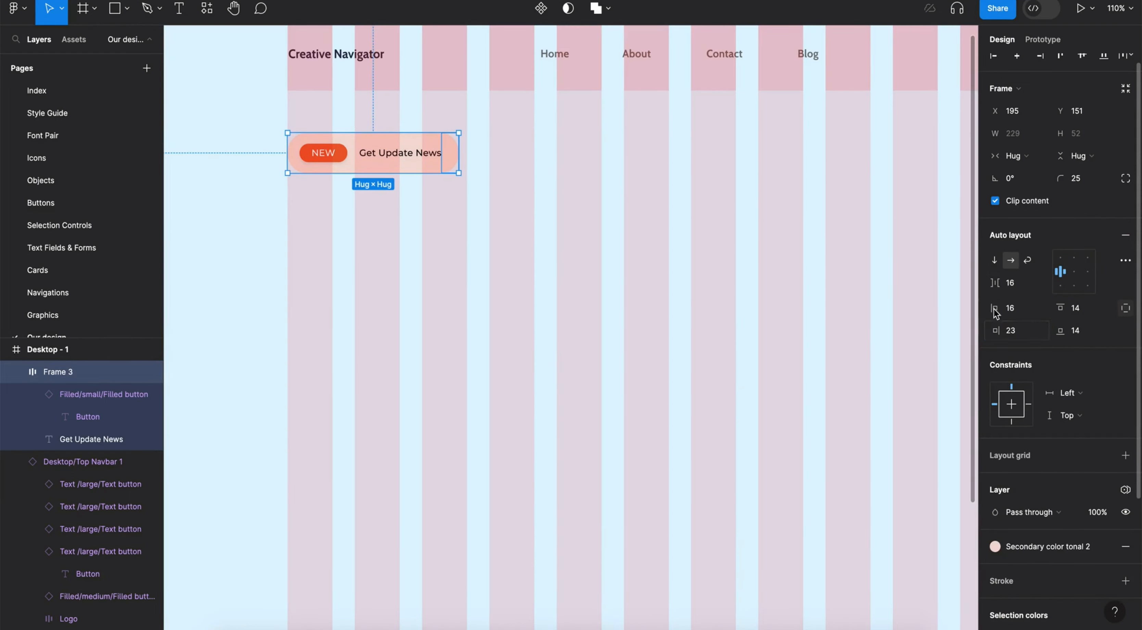
{"action": "left_click", "coordinate": [1015, 331]}
{"action": "type", "text": "24"}
{"action": "key", "text": "Return"}
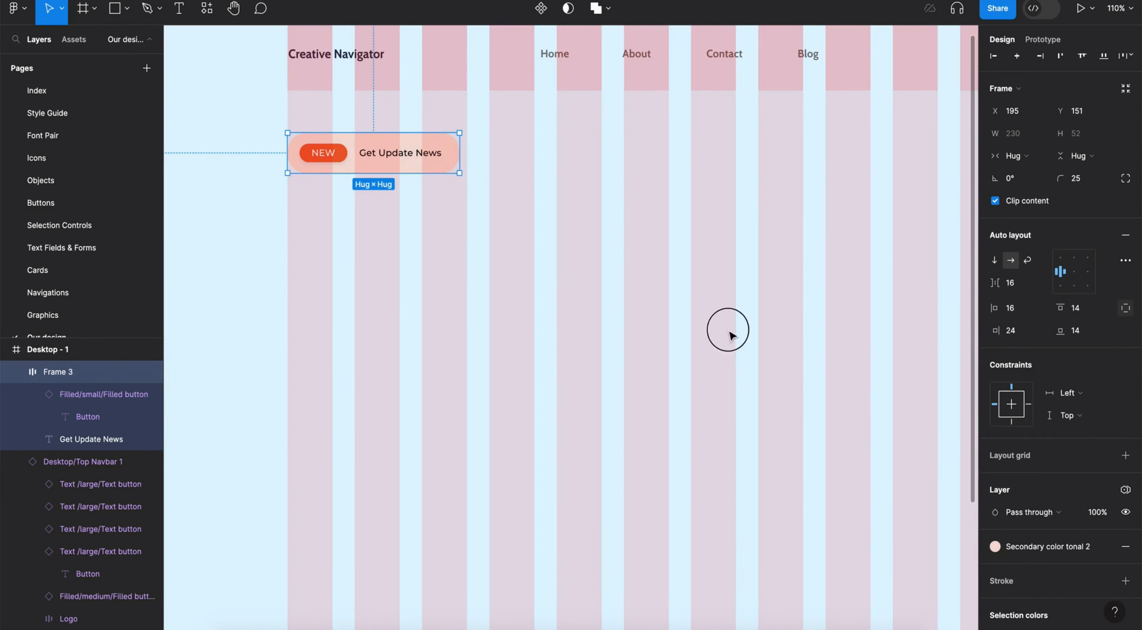
{"action": "key", "text": "Tab"}
{"action": "left_click", "coordinate": [1073, 298]}
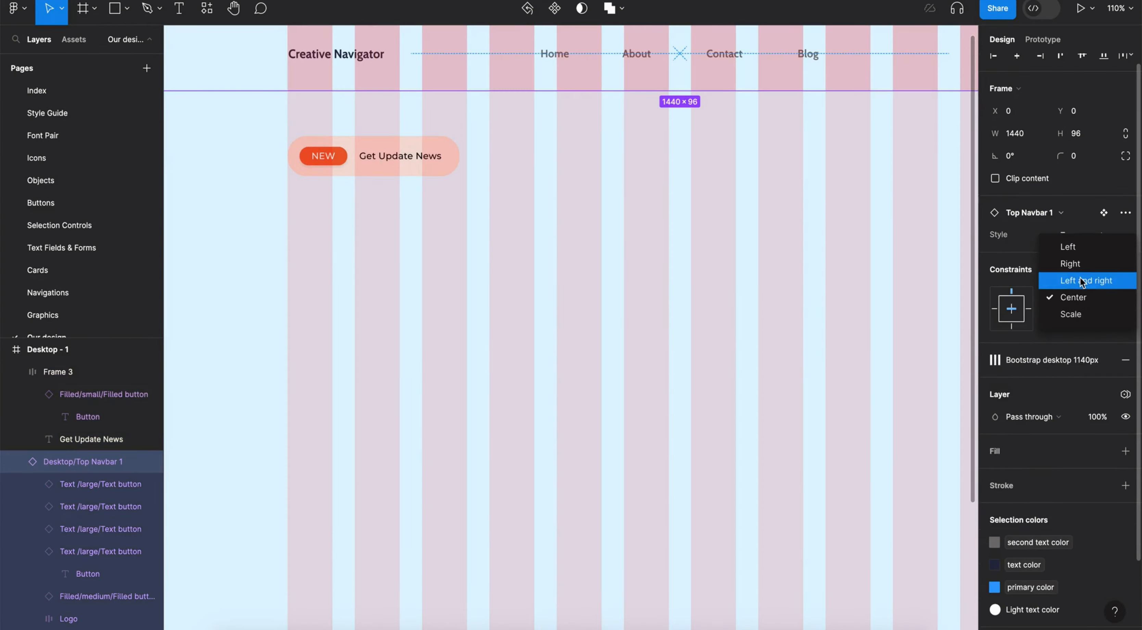
{"action": "key", "text": "shift+Tab"}
- Place the Epilogue & Inter font pair component below the Get Update News badge and hide the desktop frame's layout grid
{"action": "scroll", "coordinate": [531, 259], "scroll_direction": "down", "scroll_amount": 5}
{"action": "key", "text": "shift+i"}
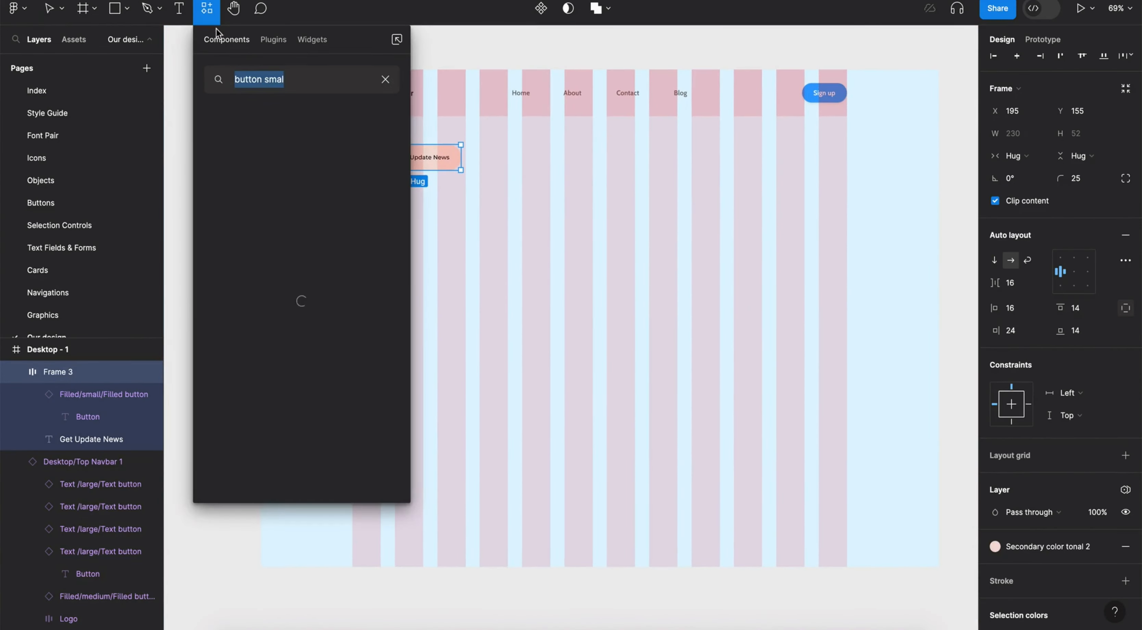
{"action": "left_click", "coordinate": [373, 90]}
{"action": "left_click", "coordinate": [292, 199]}
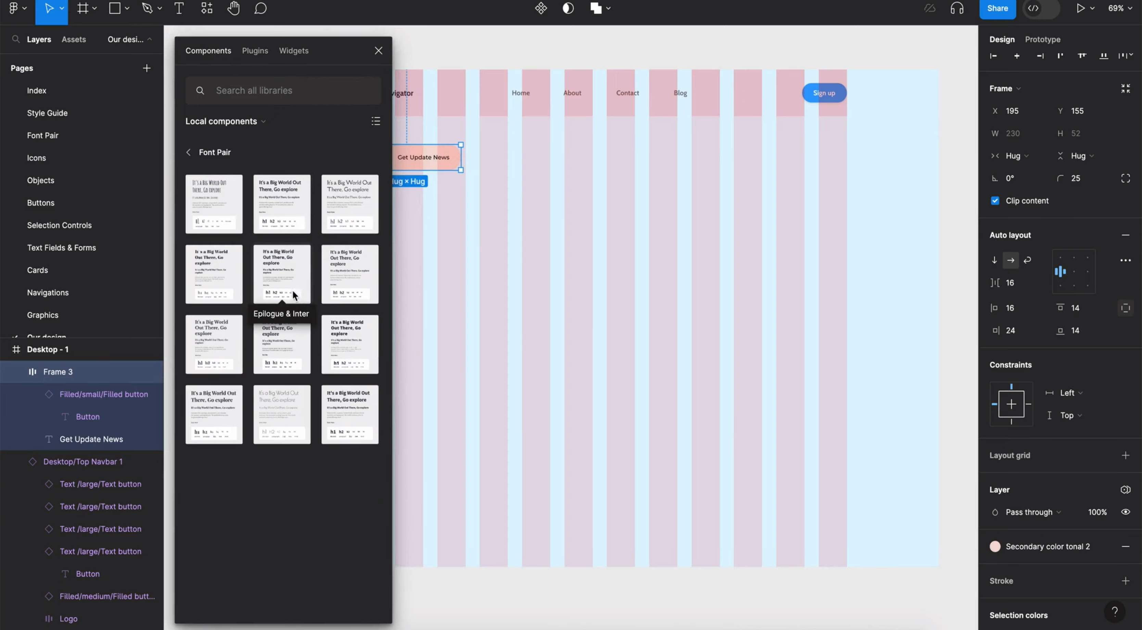
{"action": "left_click_drag", "start_coordinate": [282, 270], "coordinate": [470, 230]}
{"action": "scroll", "coordinate": [499, 243], "scroll_direction": "left", "scroll_amount": 5}
{"action": "left_click", "coordinate": [379, 51]}
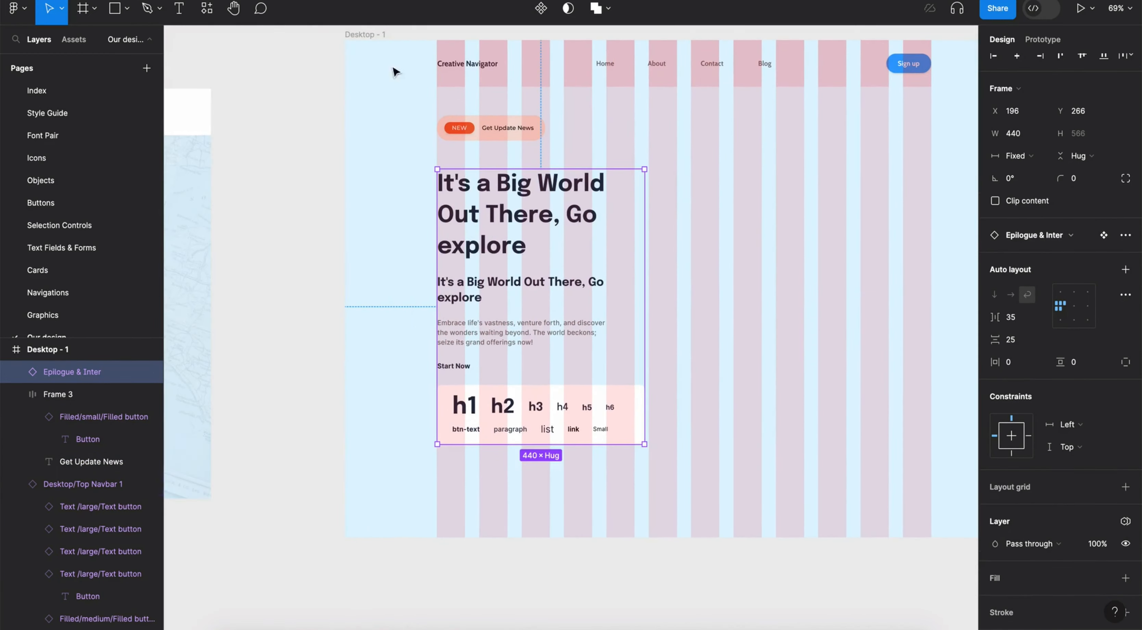
{"action": "key", "text": "Escape"}
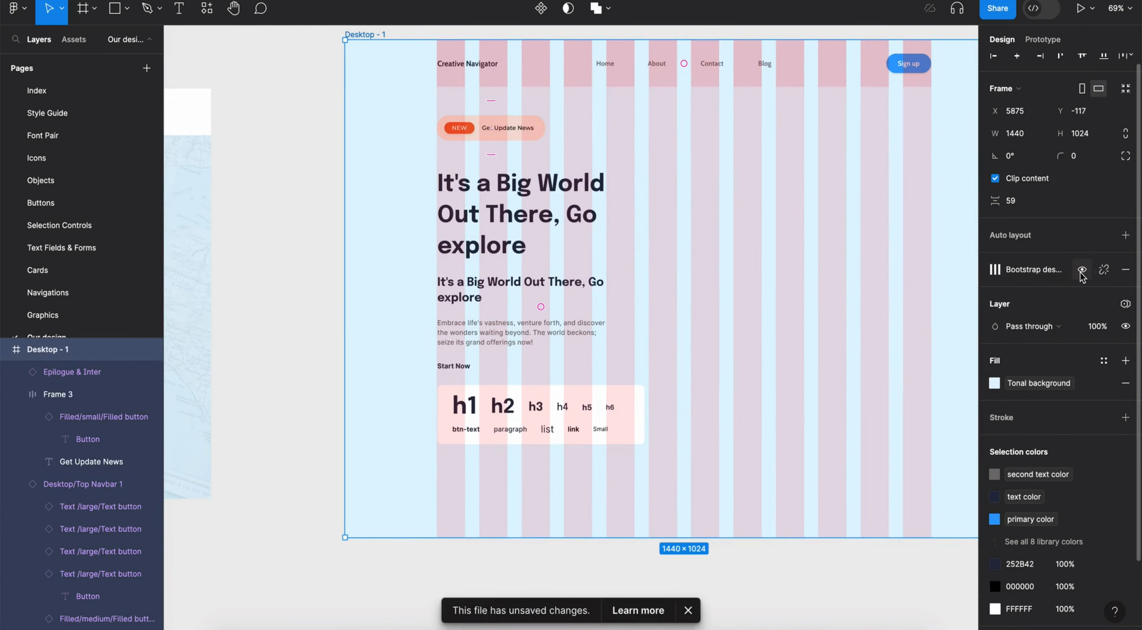
{"action": "left_click", "coordinate": [1042, 271]}
- Swap the inserted font pair instance for the Open Sans & Montserrat pair
{"action": "left_click", "coordinate": [1038, 235]}
{"action": "left_click", "coordinate": [1042, 384]}
{"action": "left_click", "coordinate": [1039, 235]}
{"action": "scroll", "coordinate": [1084, 464], "scroll_direction": "down", "scroll_amount": 2}
{"action": "left_click", "coordinate": [1084, 464]}
{"action": "left_click", "coordinate": [1044, 237]}
{"action": "scroll", "coordinate": [1027, 463], "scroll_direction": "down", "scroll_amount": 2}
{"action": "left_click", "coordinate": [1027, 463]}
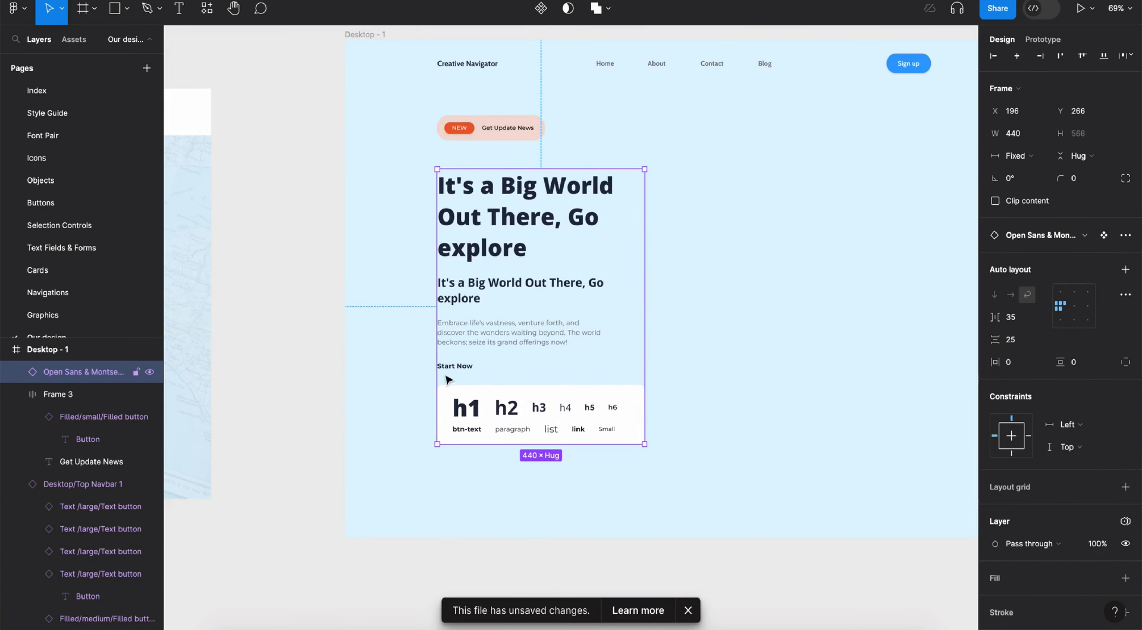
- Detach the font pair instance and delete its smaller subheading and the Start Now text
{"action": "left_click", "coordinate": [1125, 235]}
{"action": "left_click", "coordinate": [1095, 265]}
{"action": "double_click", "coordinate": [487, 294]}
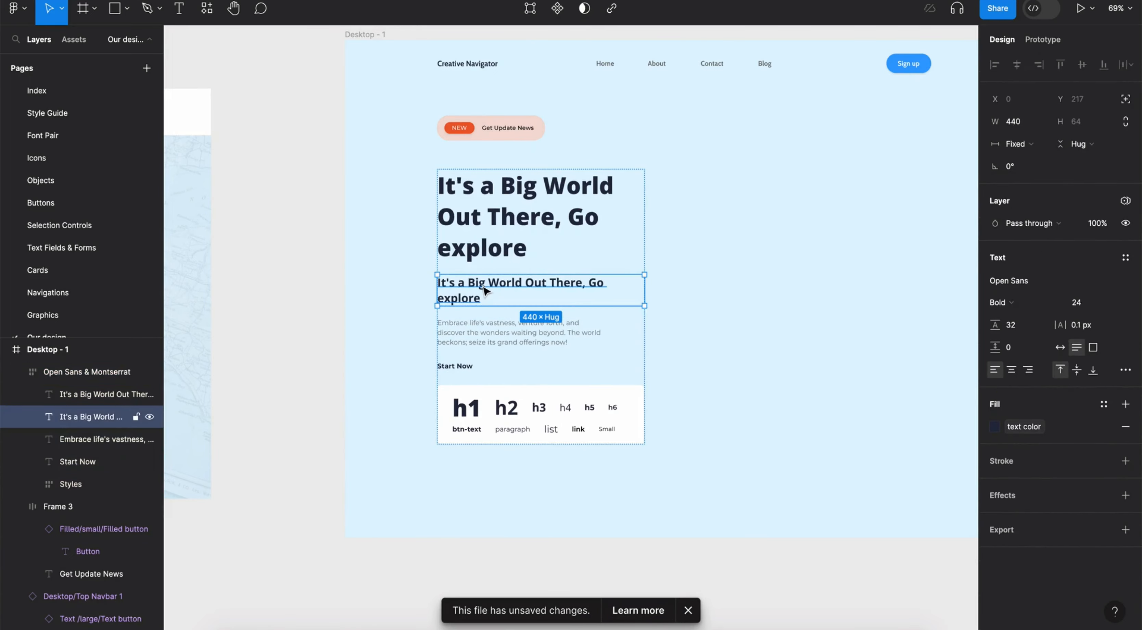
{"action": "key", "text": "Delete"}
{"action": "double_click", "coordinate": [462, 324]}
{"action": "key", "text": "Delete"}
- Select all type samples from h1 to small and update the file's text styles from them with the Styler plugin
{"action": "left_click", "coordinate": [461, 325]}
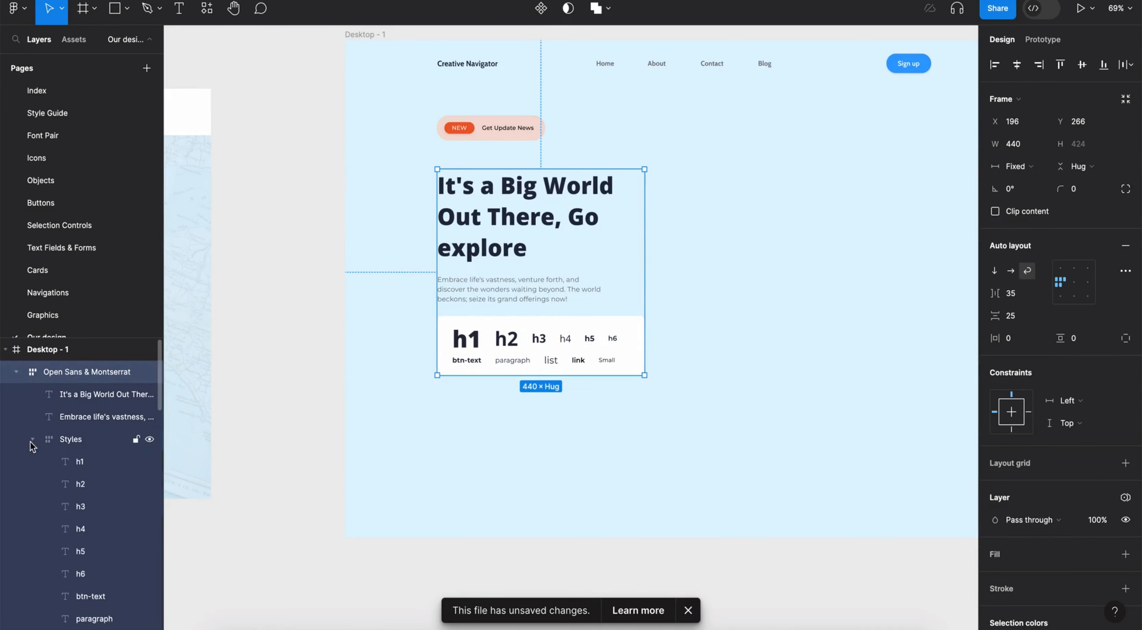
{"action": "left_click", "coordinate": [32, 439]}
{"action": "left_click", "coordinate": [81, 462]}
{"action": "scroll", "coordinate": [89, 443], "scroll_direction": "down", "scroll_amount": 4}
{"action": "left_click", "coordinate": [102, 512], "text": "shift"}
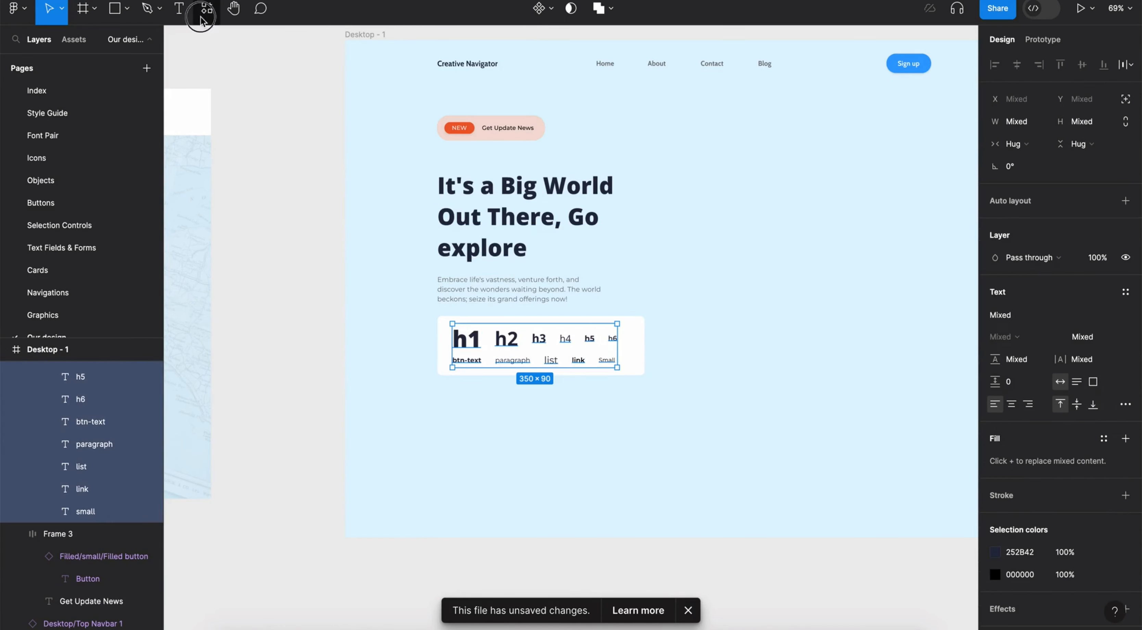
{"action": "left_click", "coordinate": [206, 8]}
{"action": "type", "text": "styler"}
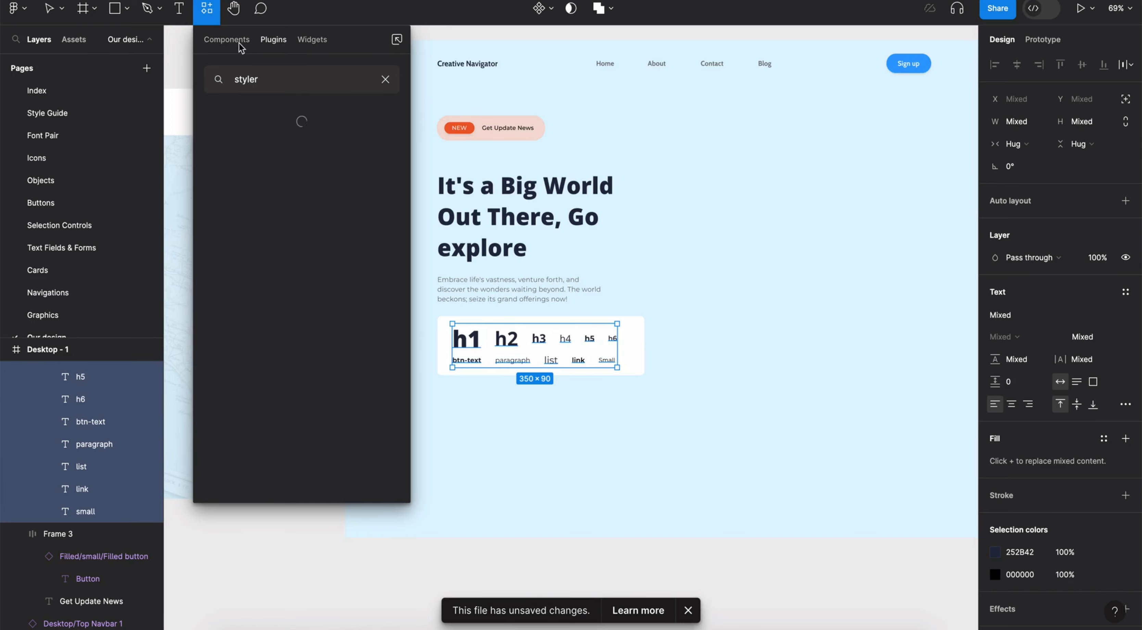
{"action": "left_click", "coordinate": [385, 80]}
{"action": "left_click", "coordinate": [391, 143]}
{"action": "left_click", "coordinate": [299, 234]}
{"action": "left_click", "coordinate": [310, 288]}
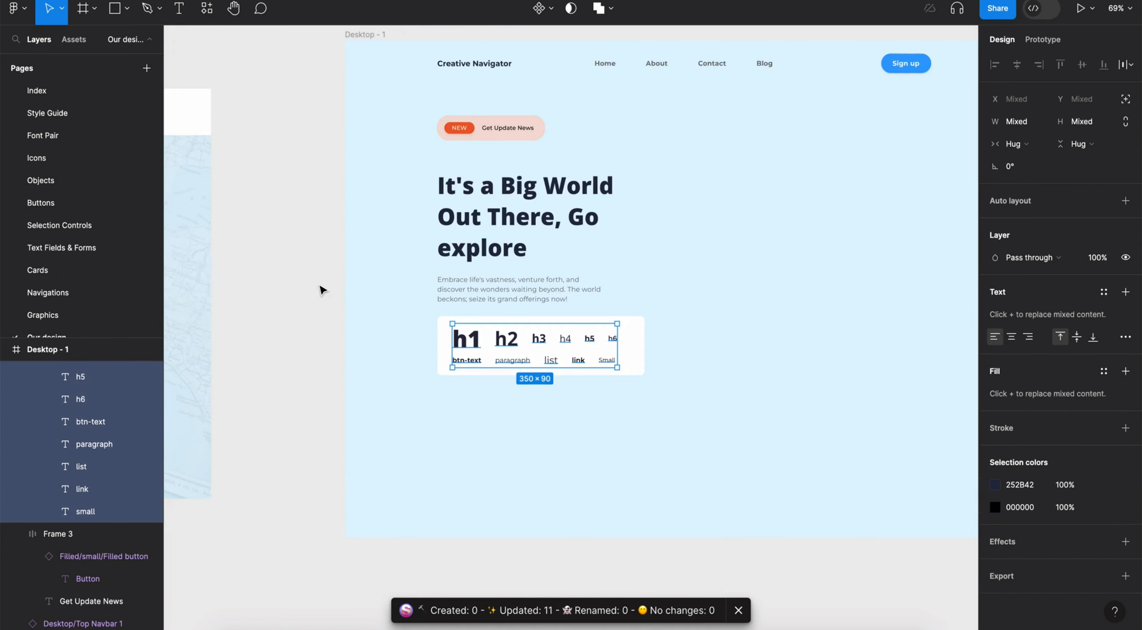
- Delete the white box of type samples below the hero paragraph
{"action": "key", "text": "Escape"}
{"action": "left_click", "coordinate": [607, 329]}
{"action": "key", "text": "Delete"}
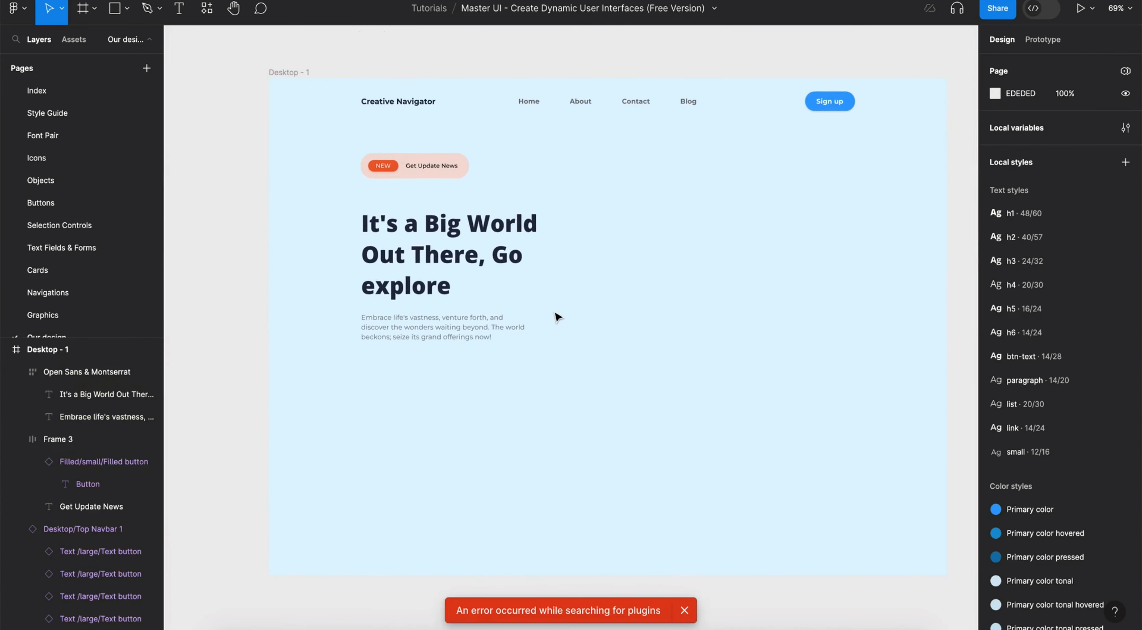
- Add the text "Get Consultation" below the hero paragraph and apply the h5 text style to it
{"action": "scroll", "coordinate": [589, 528], "scroll_direction": "right", "scroll_amount": 2}
{"action": "scroll", "coordinate": [589, 528], "scroll_direction": "up", "scroll_amount": 1}
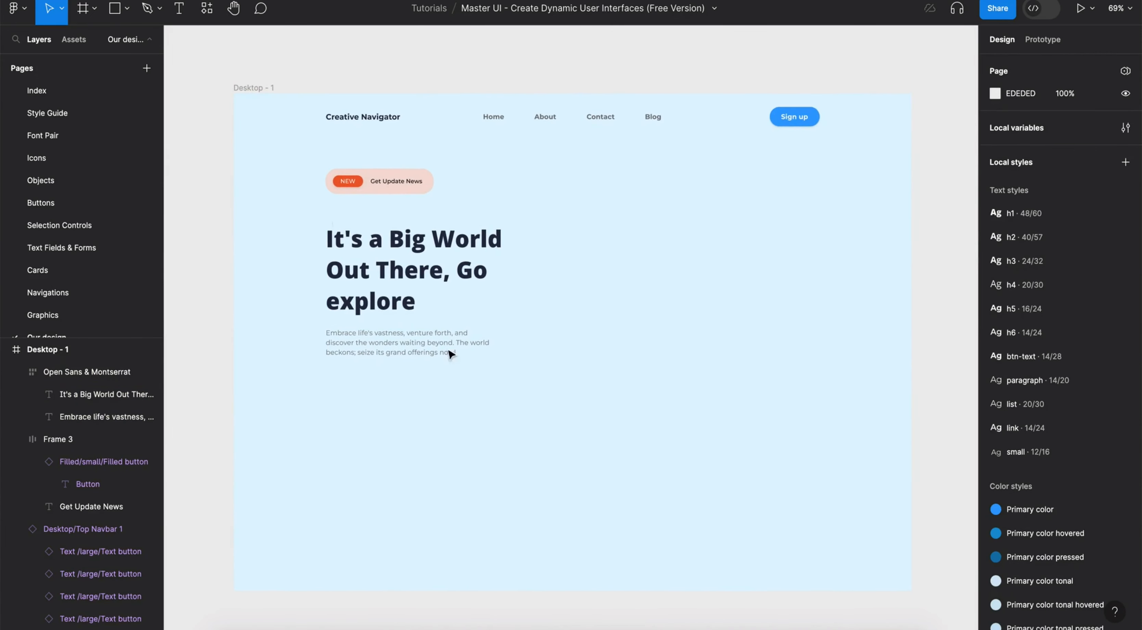
{"action": "left_click", "coordinate": [256, 88]}
{"action": "left_click", "coordinate": [179, 8]}
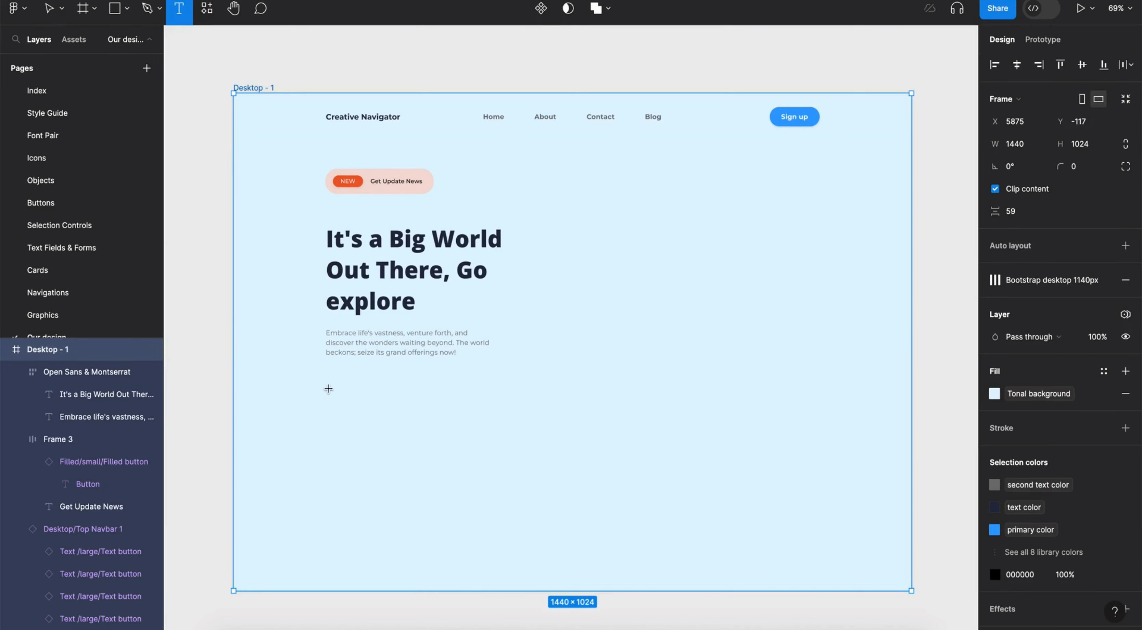
{"action": "left_click", "coordinate": [328, 389]}
{"action": "type", "text": "Get Consultation"}
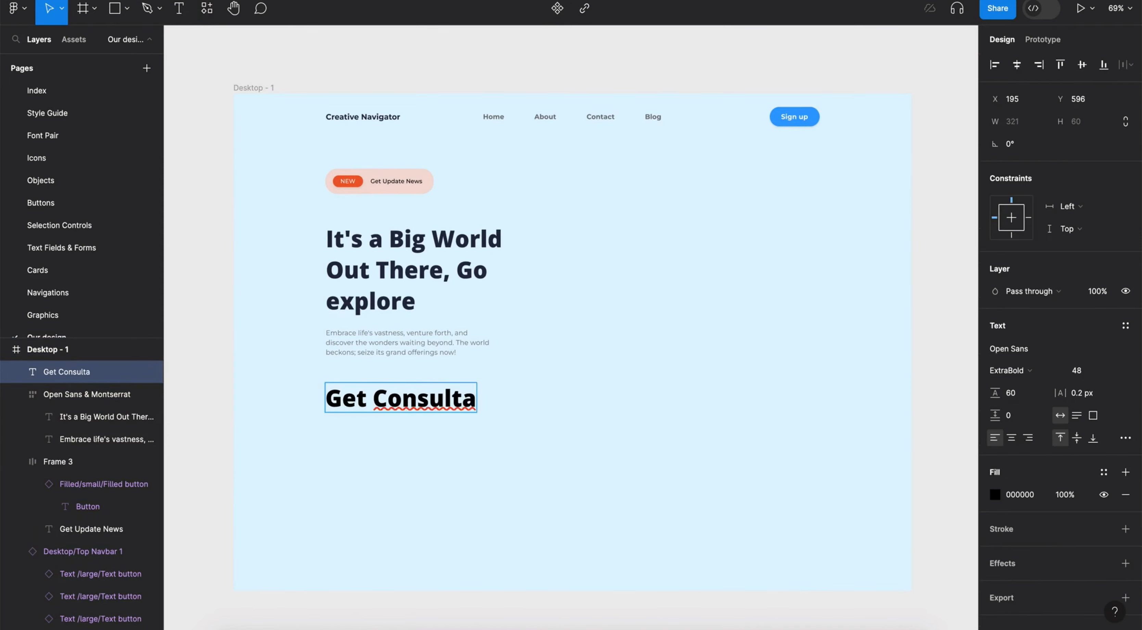
{"action": "left_click", "coordinate": [370, 447]}
{"action": "left_click", "coordinate": [1126, 325]}
{"action": "left_click", "coordinate": [1113, 499]}
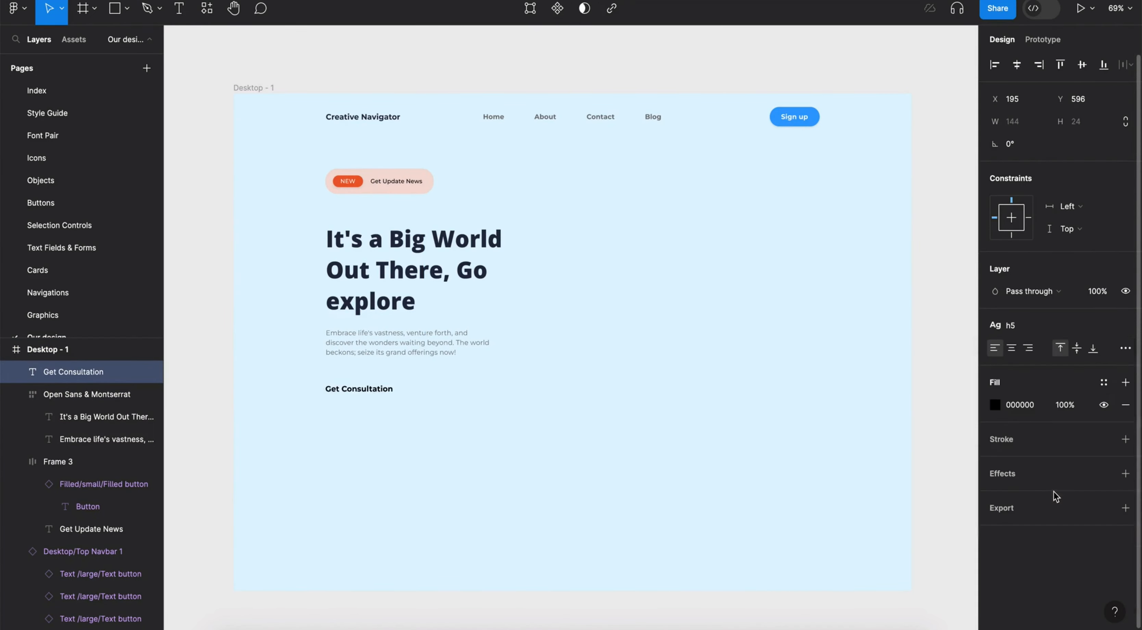
- Insert the small Email List form component from Text Fields & Forms below the Get Consultation text
{"action": "left_click", "coordinate": [206, 8]}
{"action": "left_click", "coordinate": [227, 41]}
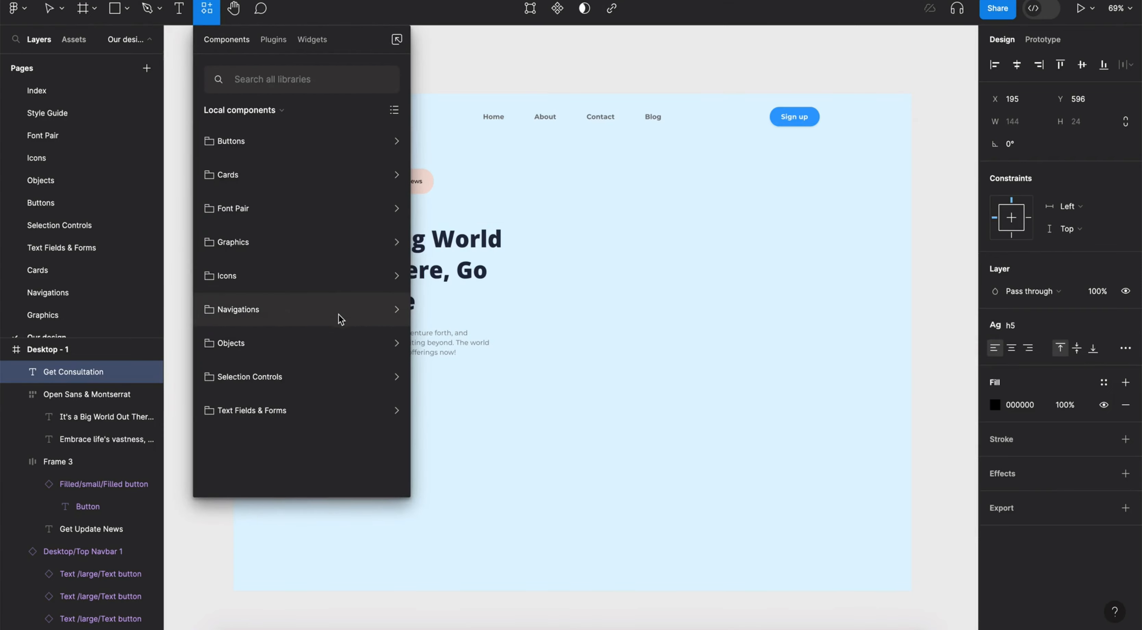
{"action": "left_click", "coordinate": [326, 409]}
{"action": "left_click_drag", "start_coordinate": [370, 183], "coordinate": [421, 418]}
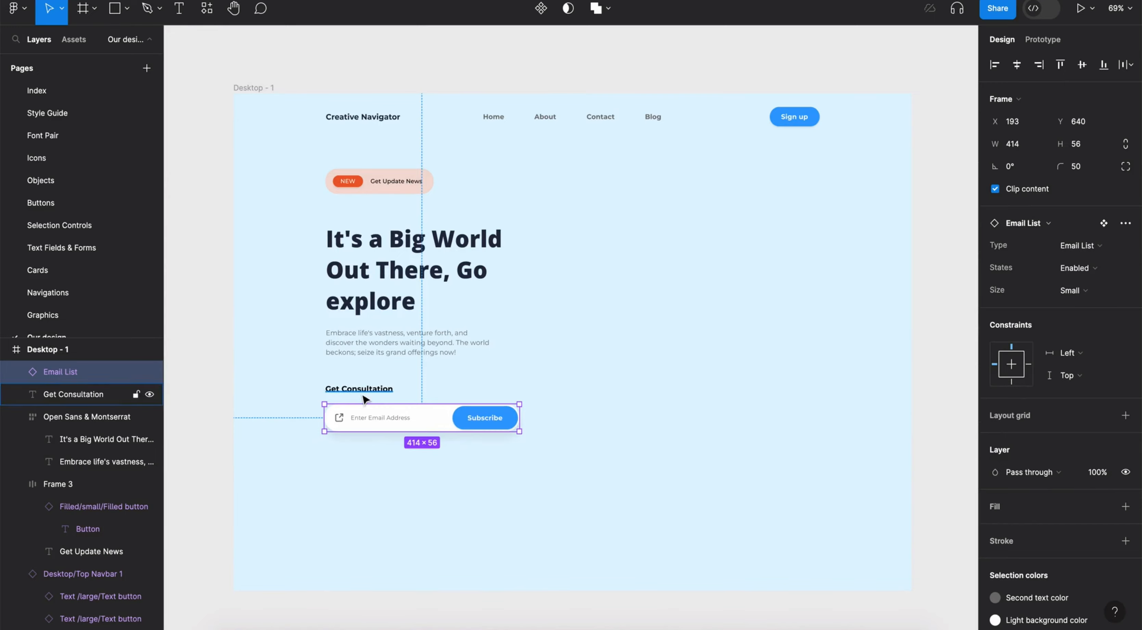
- Apply a dark color style to the Get Consultation text
{"action": "left_click", "coordinate": [350, 389]}
{"action": "left_click", "coordinate": [1105, 383]}
{"action": "left_click", "coordinate": [890, 500]}
- Set the Subscribe button's fill to secondary color 1 and move the email form slightly down
{"action": "left_click", "coordinate": [473, 420]}
{"action": "left_click", "coordinate": [479, 418]}
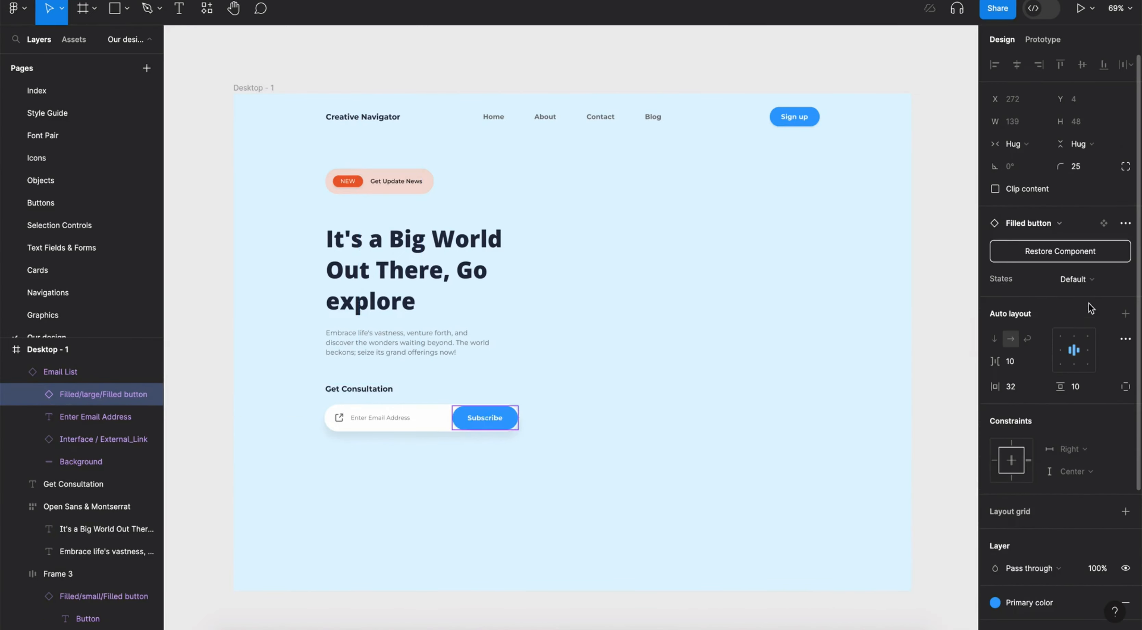
{"action": "scroll", "coordinate": [1027, 449], "scroll_direction": "down", "scroll_amount": 3}
{"action": "left_click", "coordinate": [1027, 458]}
{"action": "left_click", "coordinate": [886, 454]}
{"action": "left_click_drag", "start_coordinate": [427, 421], "coordinate": [429, 426]}
- Find the material-symbols:info icon, place it below the start of the email form, and color it secondary color 2
{"action": "left_click", "coordinate": [207, 8]}
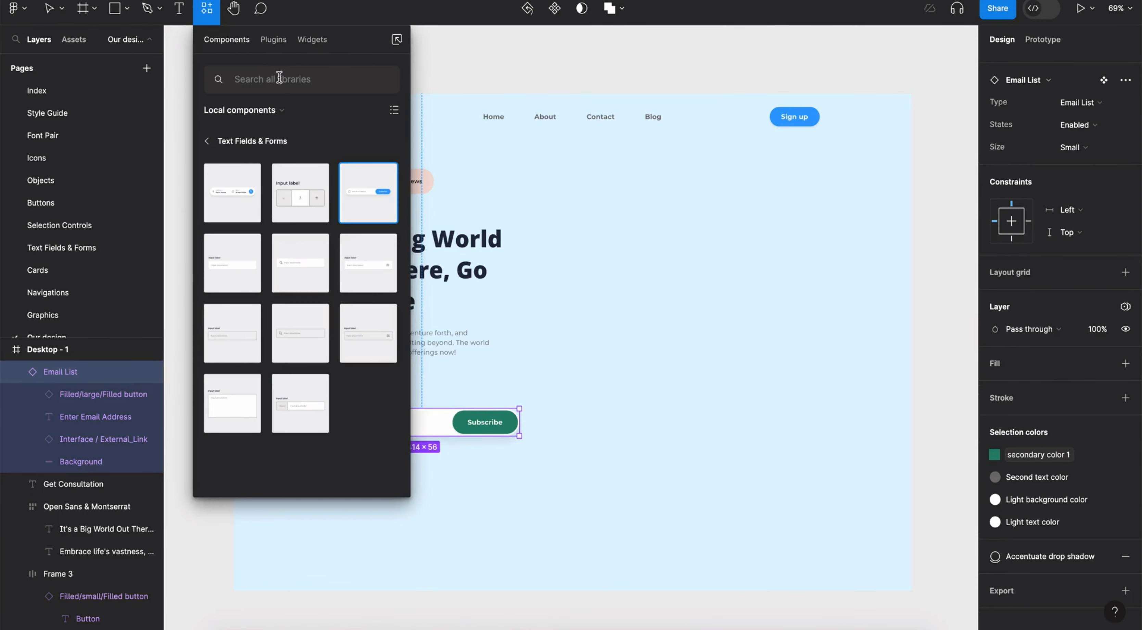
{"action": "type", "text": "icon"}
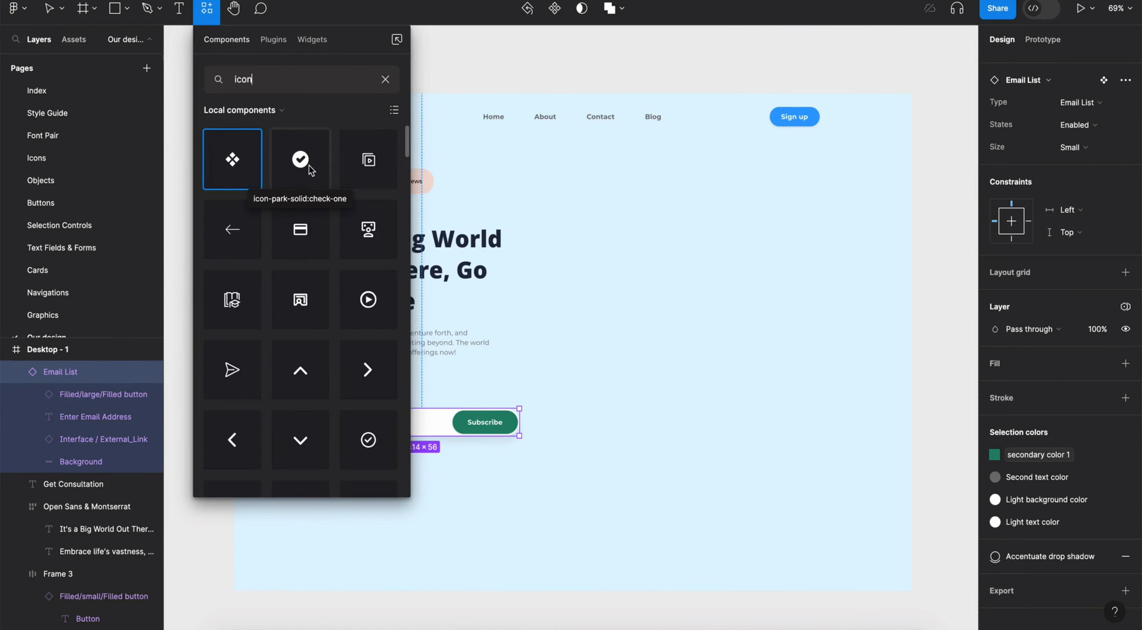
{"action": "scroll", "coordinate": [324, 304], "scroll_direction": "down", "scroll_amount": 10}
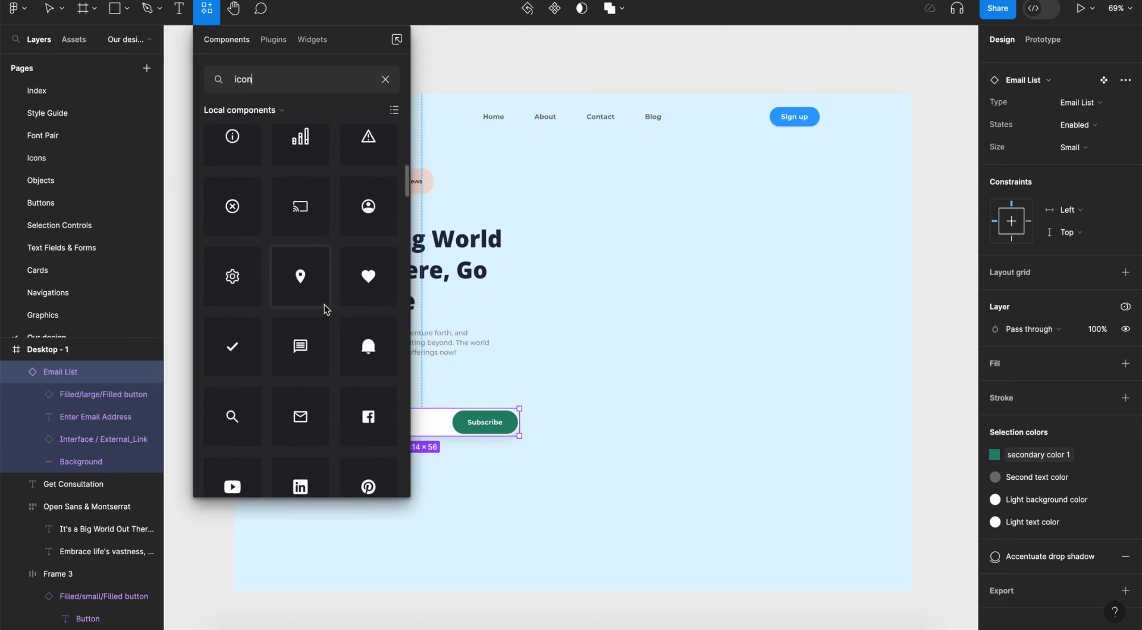
{"action": "scroll", "coordinate": [324, 304], "scroll_direction": "up", "scroll_amount": 5}
{"action": "type", "text": "fo"}
{"action": "key", "text": "BackSpace"}
{"action": "key", "text": "BackSpace"}
{"action": "key", "text": "BackSpace"}
{"action": "key", "text": "BackSpace"}
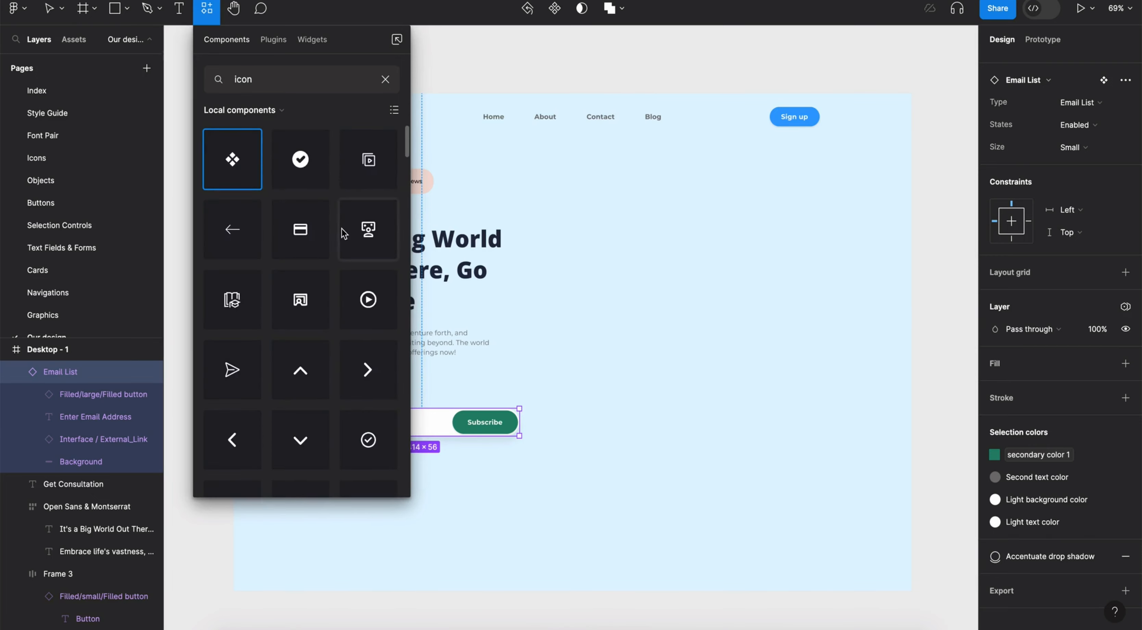
{"action": "scroll", "coordinate": [359, 290], "scroll_direction": "down", "scroll_amount": 5}
{"action": "scroll", "coordinate": [359, 290], "scroll_direction": "down", "scroll_amount": 15}
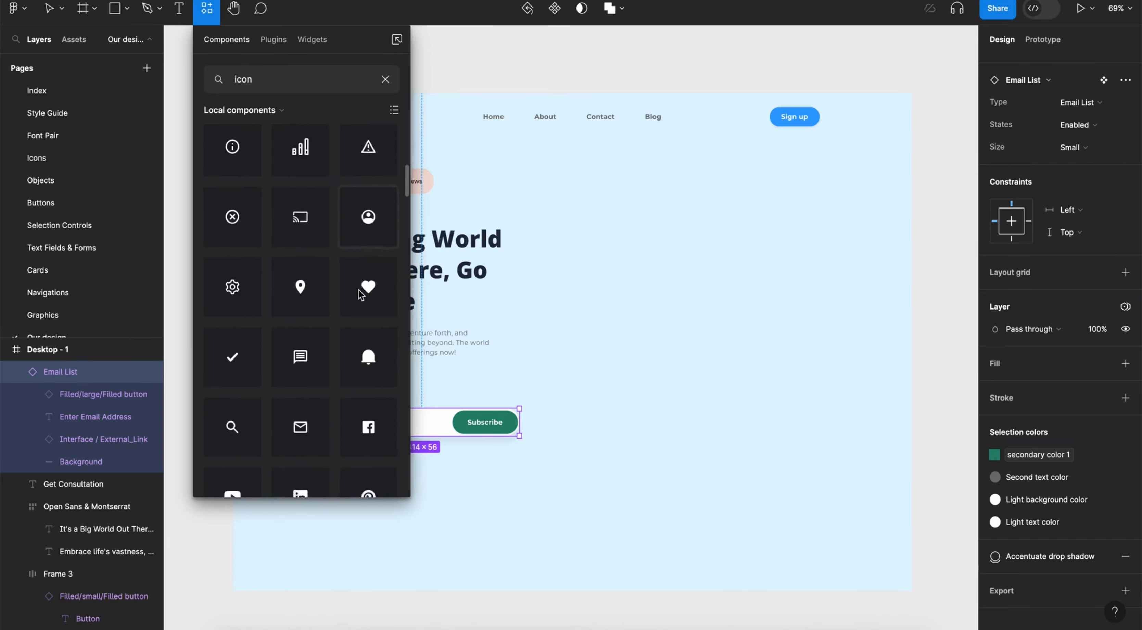
{"action": "scroll", "coordinate": [359, 290], "scroll_direction": "down", "scroll_amount": 4}
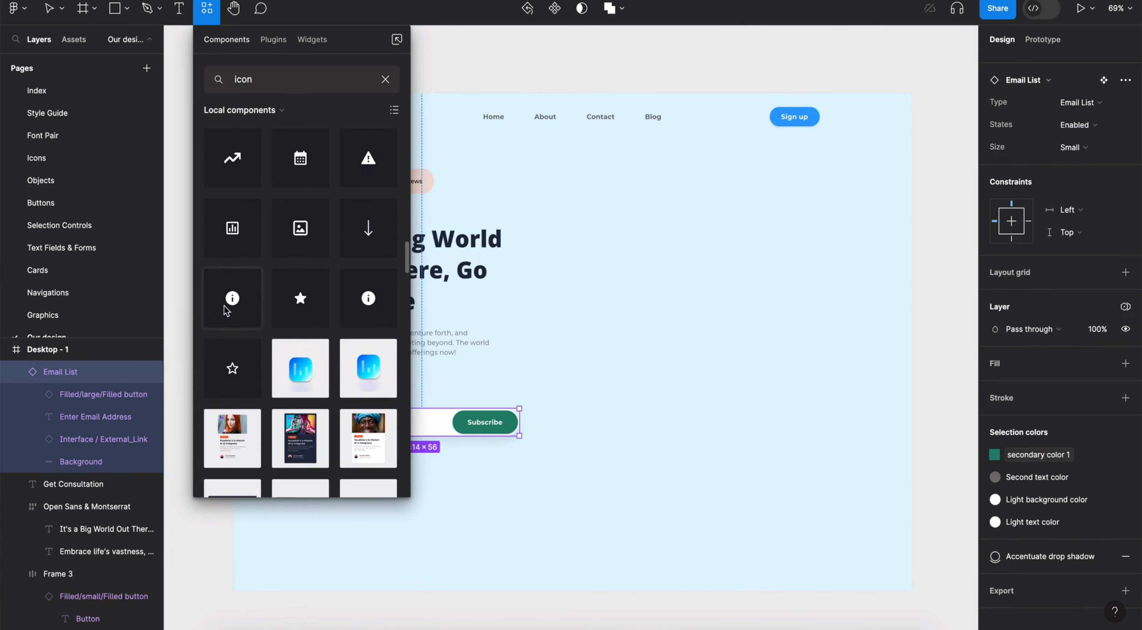
{"action": "left_click_drag", "start_coordinate": [230, 302], "coordinate": [332, 472]}
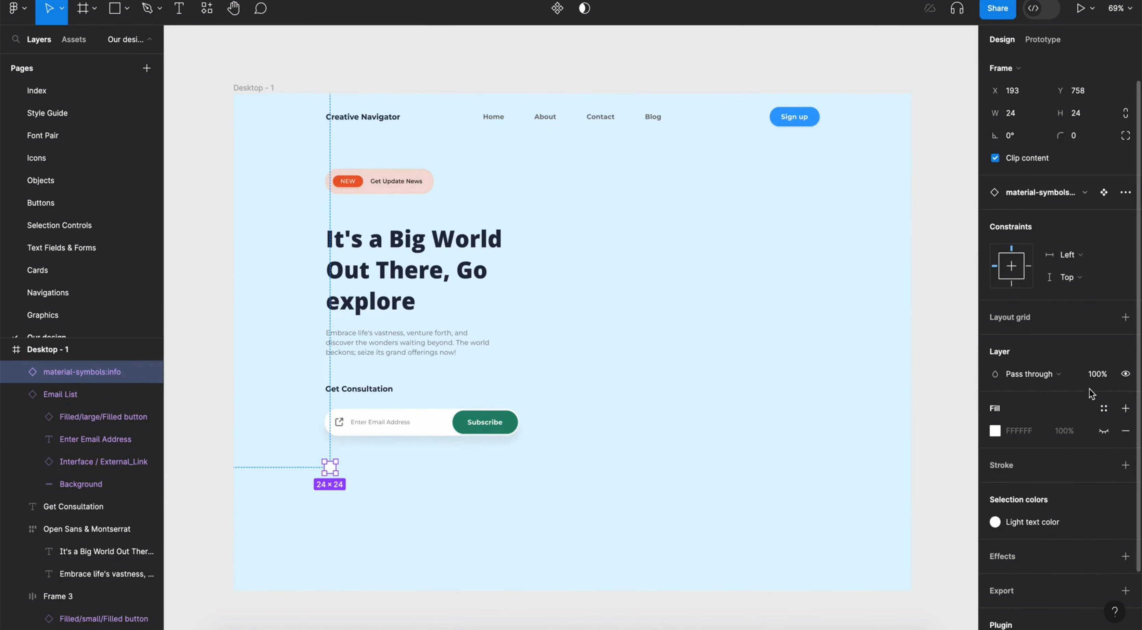
{"action": "left_click", "coordinate": [1126, 522]}
{"action": "left_click", "coordinate": [906, 475]}
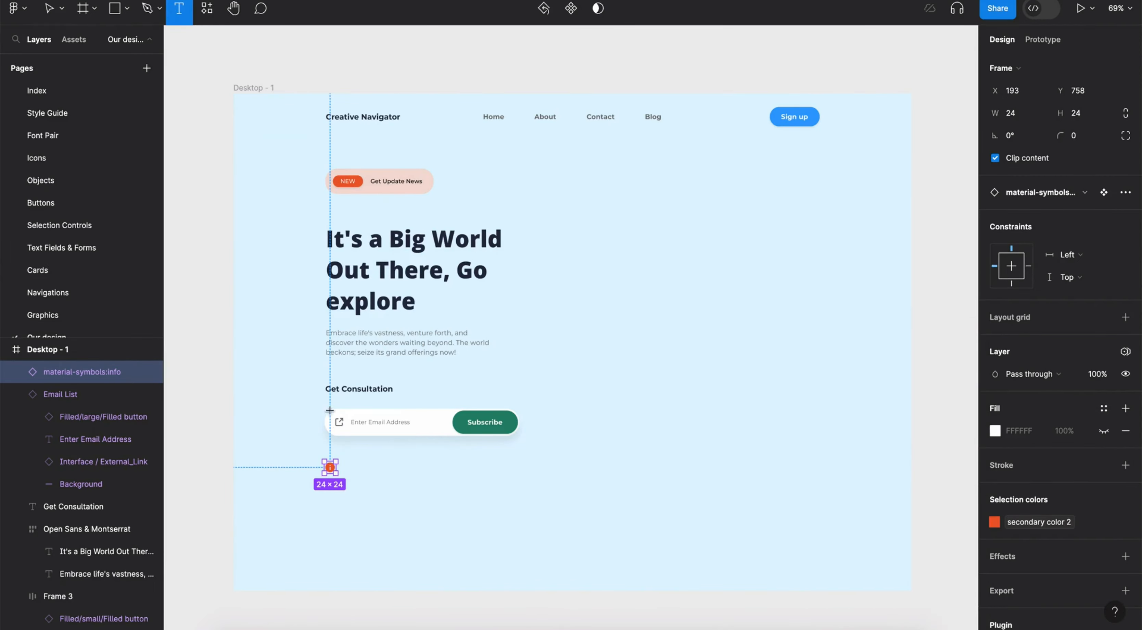
- Add the text "Make a Claim" beside the info icon, with the text color fill and the small text style
{"action": "scroll", "coordinate": [341, 471], "scroll_direction": "up", "scroll_amount": 5}
{"action": "left_click", "coordinate": [336, 464]}
{"action": "type", "text": "Make a Claim"}
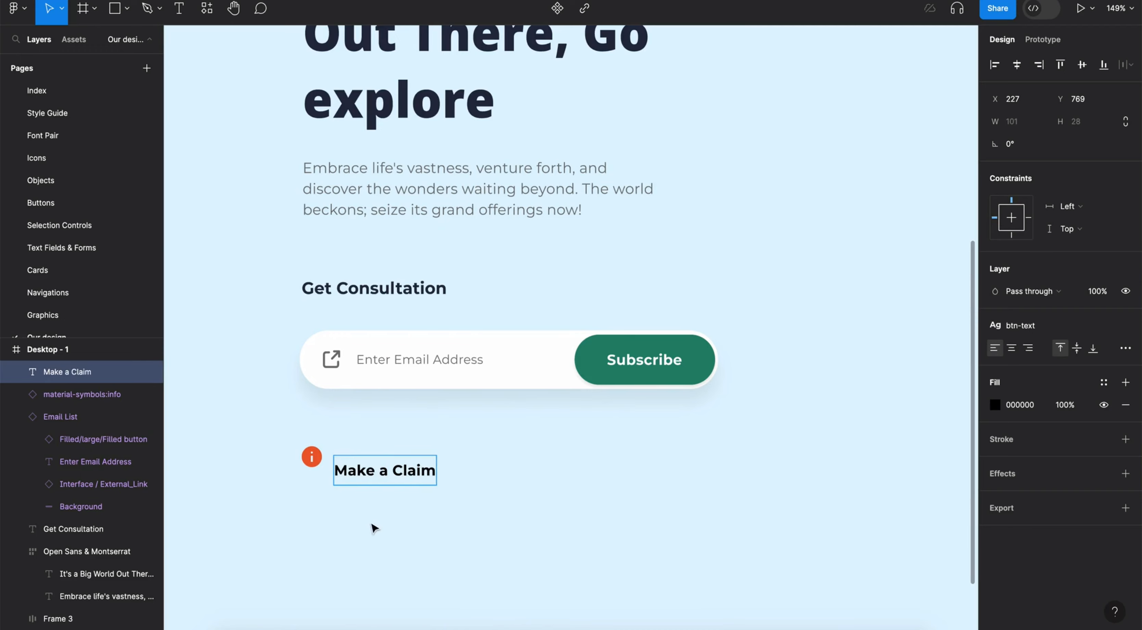
{"action": "left_click_drag", "start_coordinate": [378, 473], "coordinate": [382, 461]}
{"action": "left_click", "coordinate": [1104, 382]}
{"action": "left_click", "coordinate": [924, 488]}
{"action": "left_click", "coordinate": [1103, 326]}
{"action": "left_click", "coordinate": [1020, 589]}
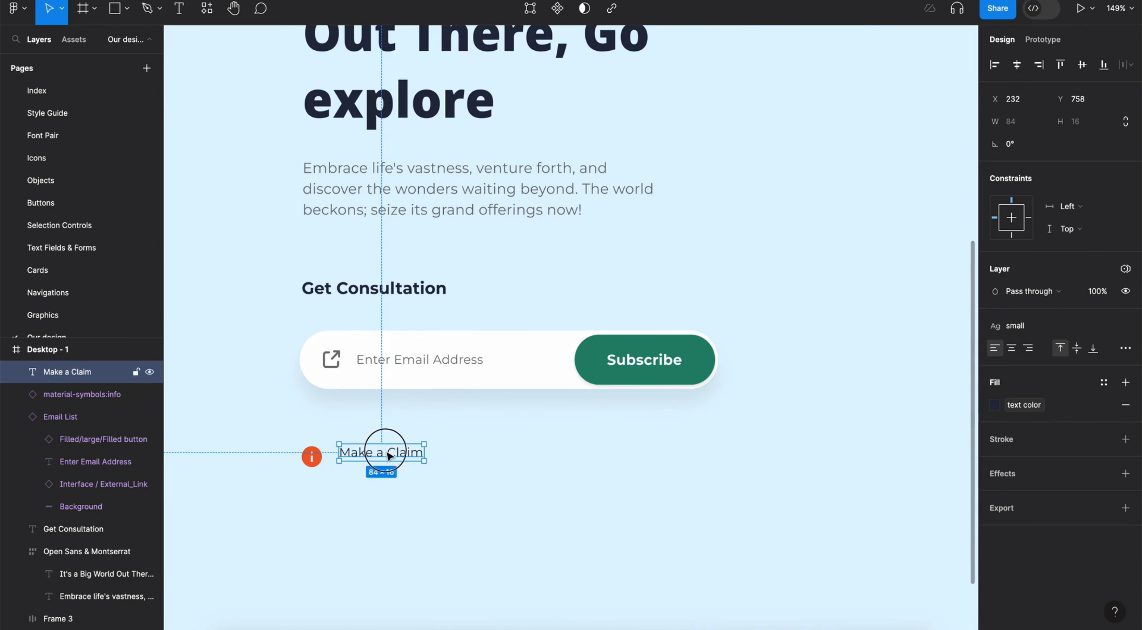
- Combine the info icon and Make a Claim label in an auto layout and place a duplicate of it alongside
{"action": "left_click", "coordinate": [312, 457], "text": "shift"}
{"action": "key", "text": "shift+a"}
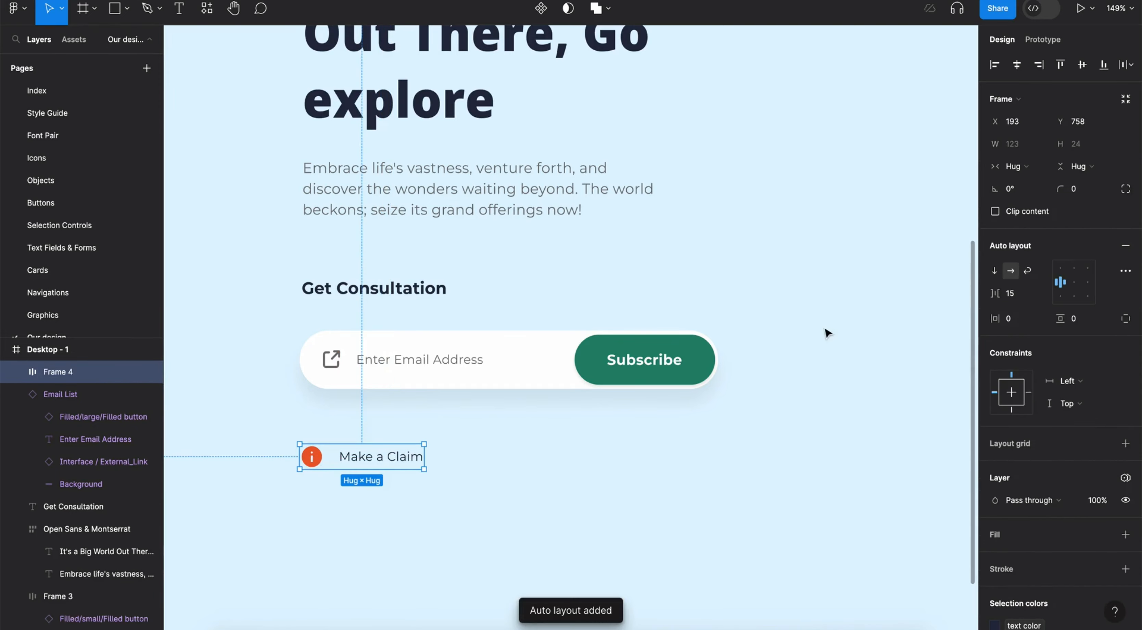
{"action": "left_click_drag", "start_coordinate": [375, 463], "coordinate": [536, 467]}
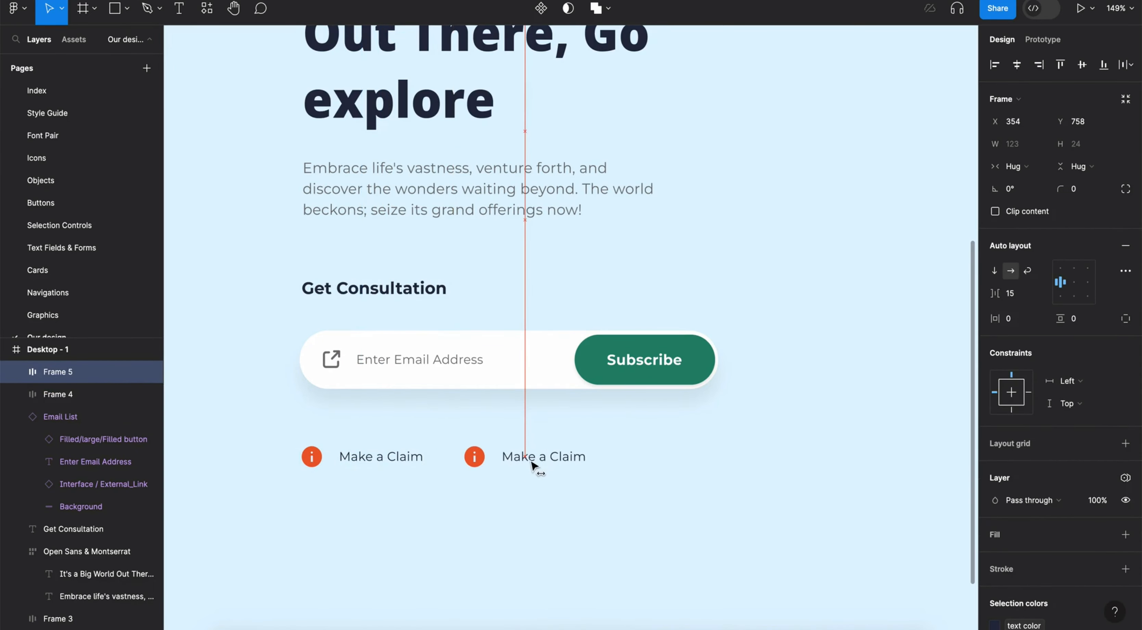
- Color the duplicated item's icon secondary color 1 and swap it for the material-symbols interactive screen-and-person icon
{"action": "double_click", "coordinate": [475, 458]}
{"action": "left_click", "coordinate": [993, 485]}
{"action": "left_click", "coordinate": [869, 455]}
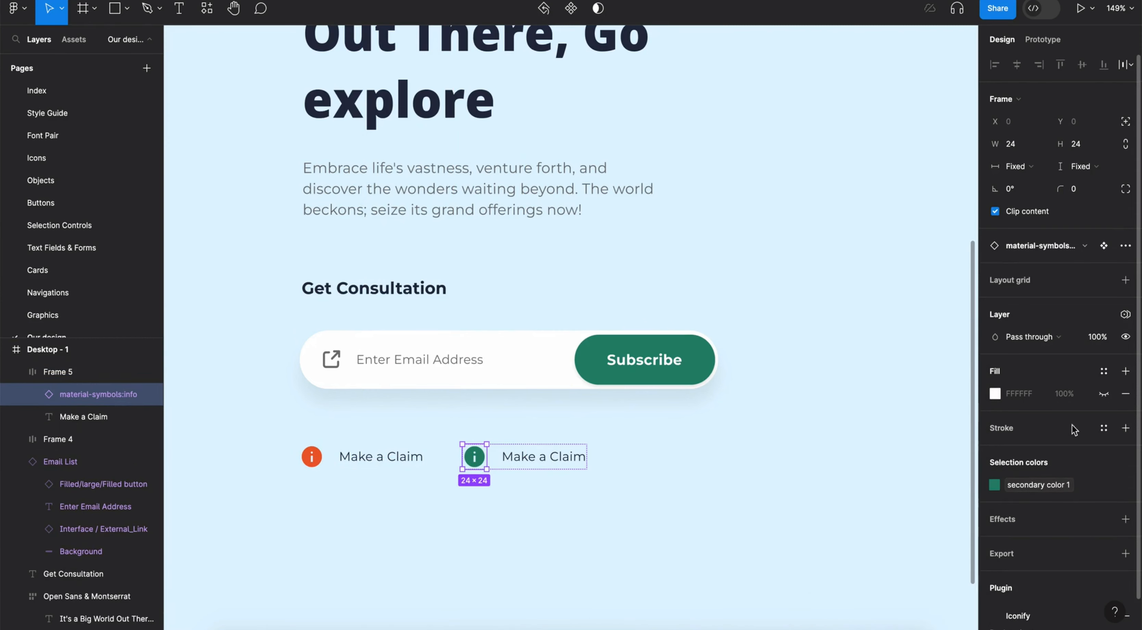
{"action": "left_click", "coordinate": [1075, 247]}
{"action": "left_click", "coordinate": [1111, 412]}
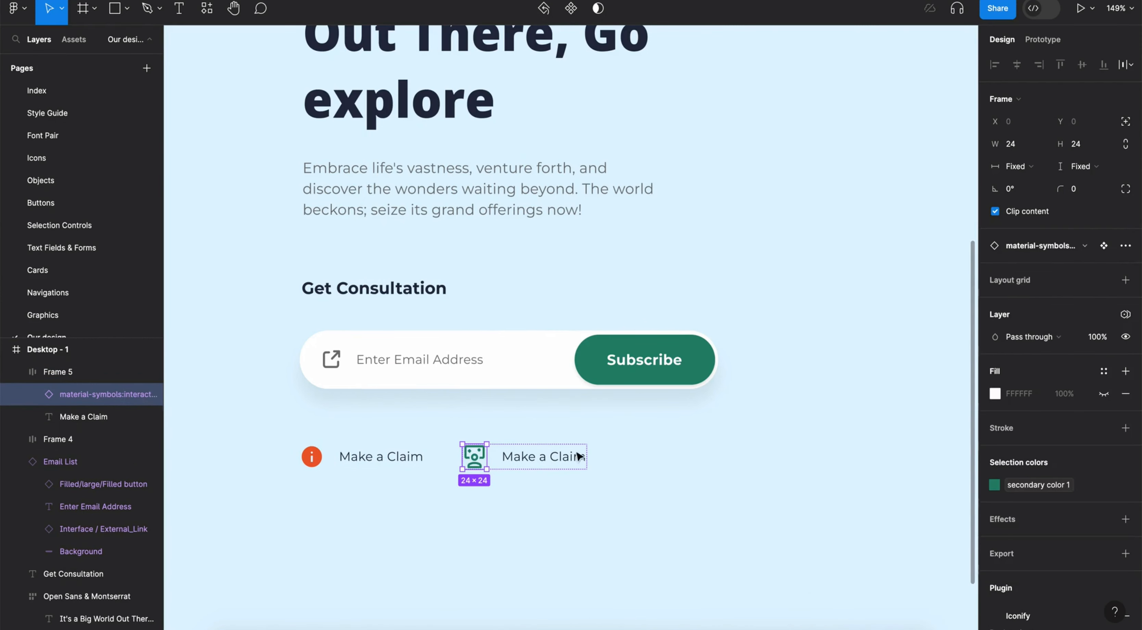
- Change the label beside the green interactive icon to "Find an Agent"
{"action": "double_click", "coordinate": [547, 464]}
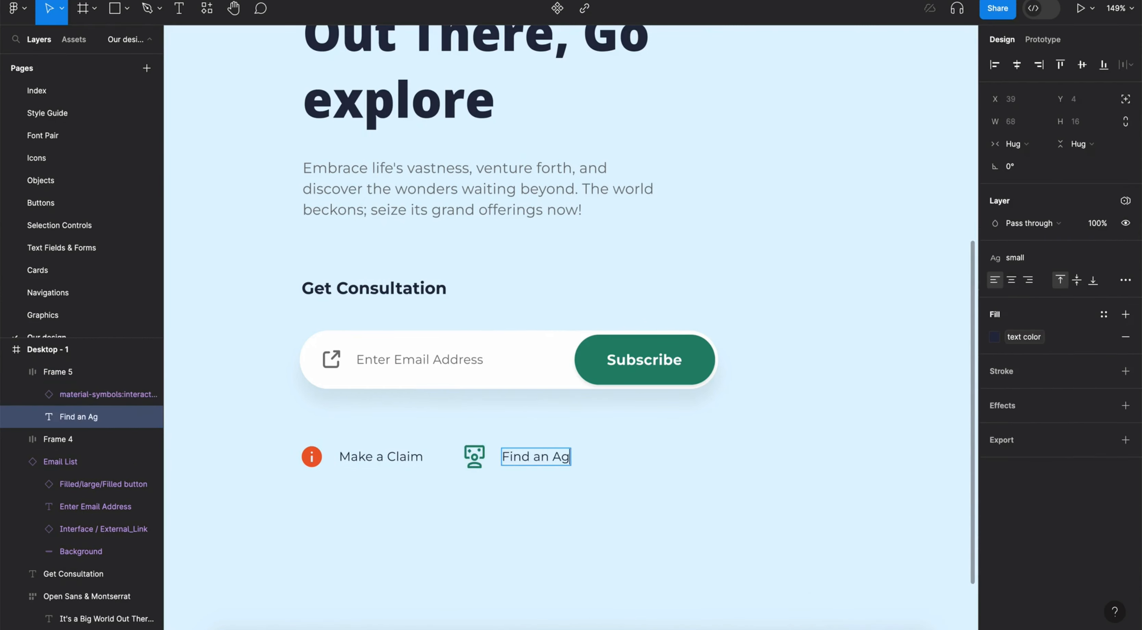
{"action": "scroll", "coordinate": [619, 504], "scroll_direction": "down", "scroll_amount": 5}
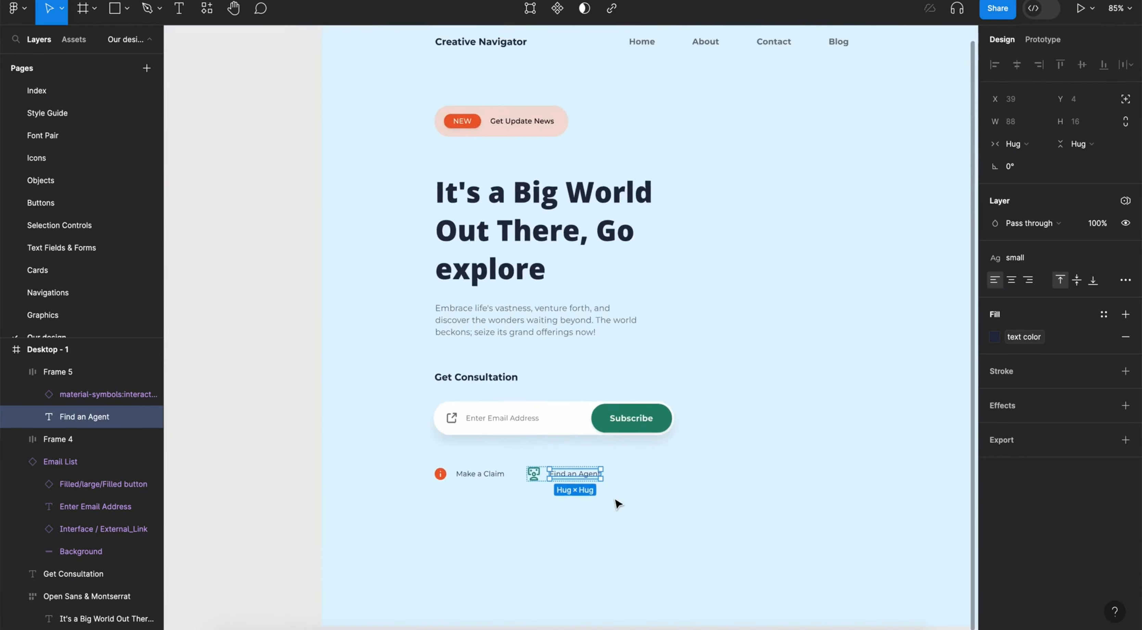
{"action": "scroll", "coordinate": [615, 502], "scroll_direction": "right", "scroll_amount": 3}
{"action": "key", "text": "shift+i"}
{"action": "left_click", "coordinate": [385, 79]}
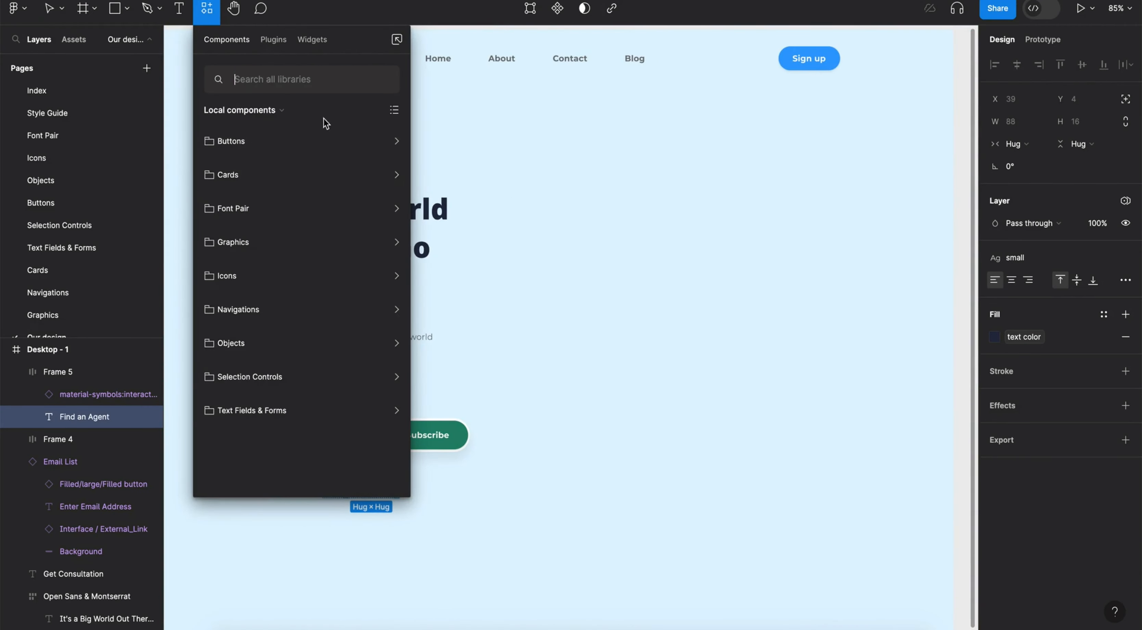
{"action": "left_click", "coordinate": [296, 236]}
{"action": "left_click", "coordinate": [296, 217]}
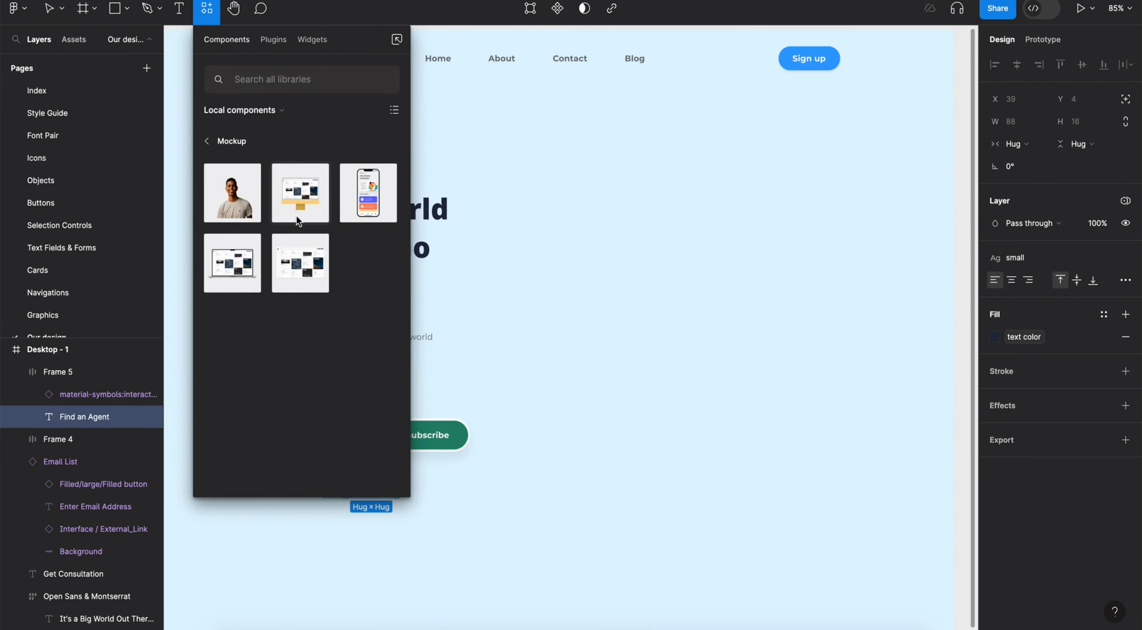
{"action": "left_click", "coordinate": [234, 141]}
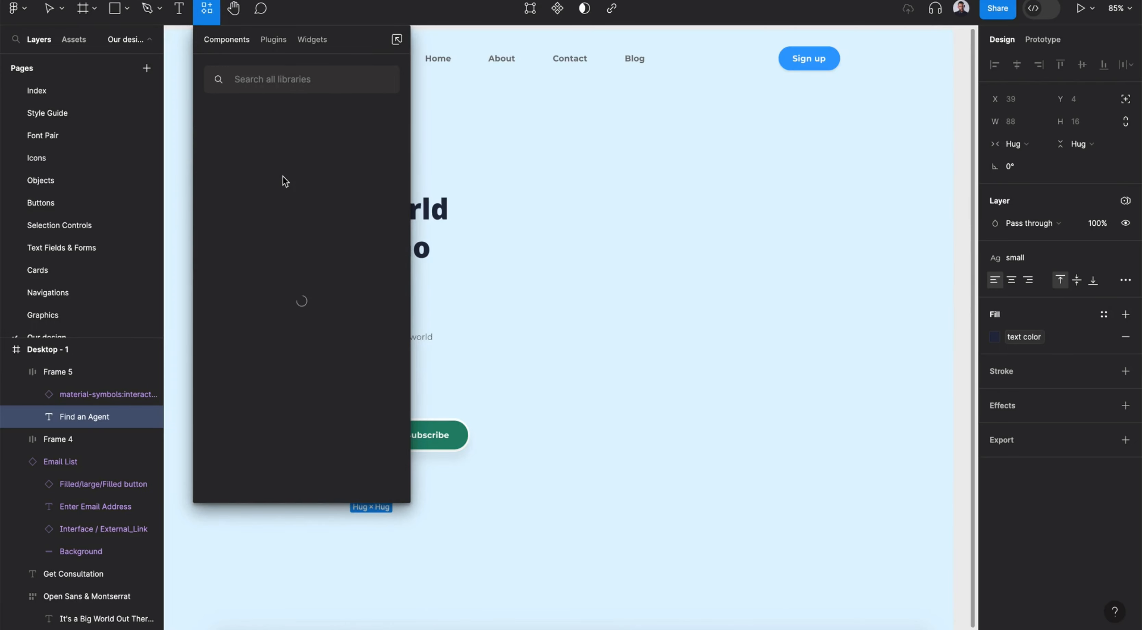
{"action": "left_click", "coordinate": [272, 41]}
{"action": "left_click", "coordinate": [206, 9]}
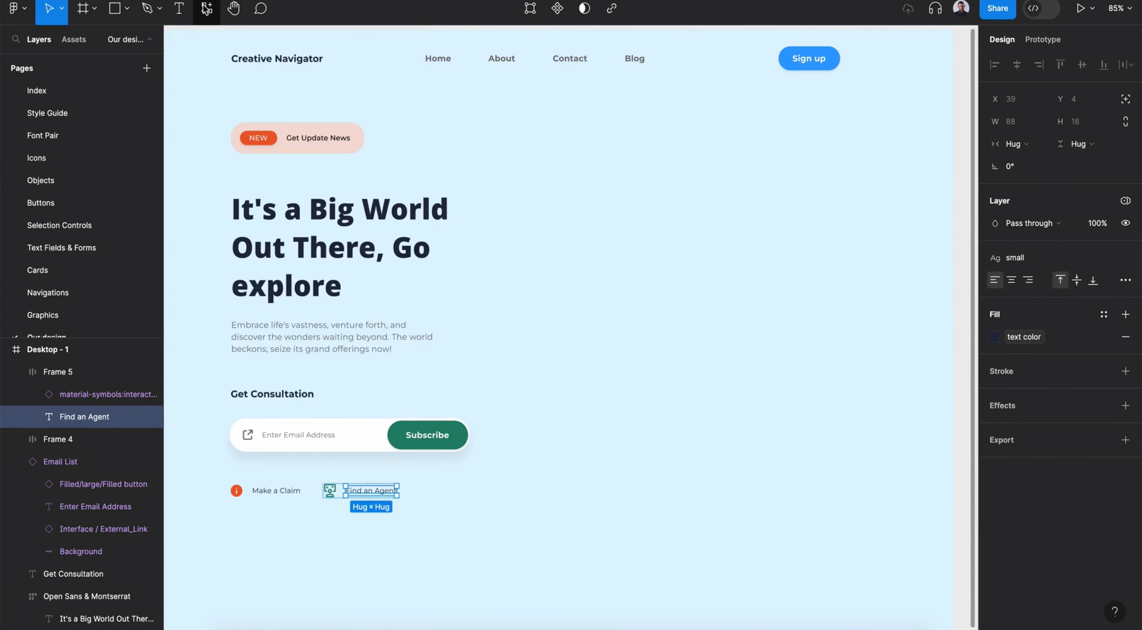
{"action": "left_click", "coordinate": [361, 492]}
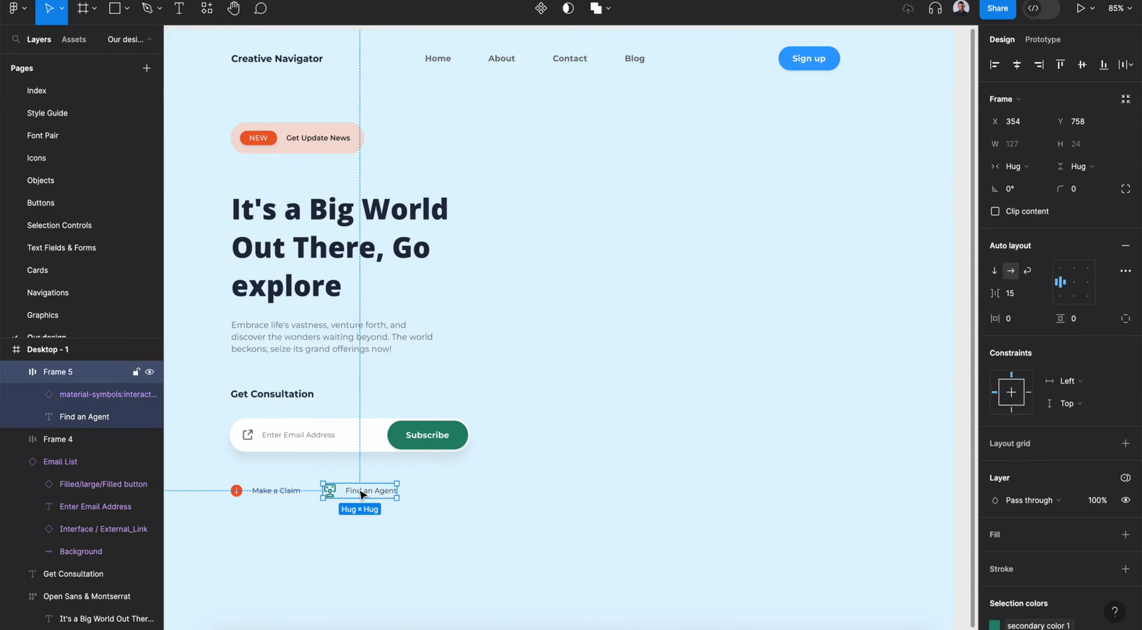
{"action": "left_click", "coordinate": [207, 9]}
{"action": "left_click", "coordinate": [275, 39]}
{"action": "left_click", "coordinate": [225, 40]}
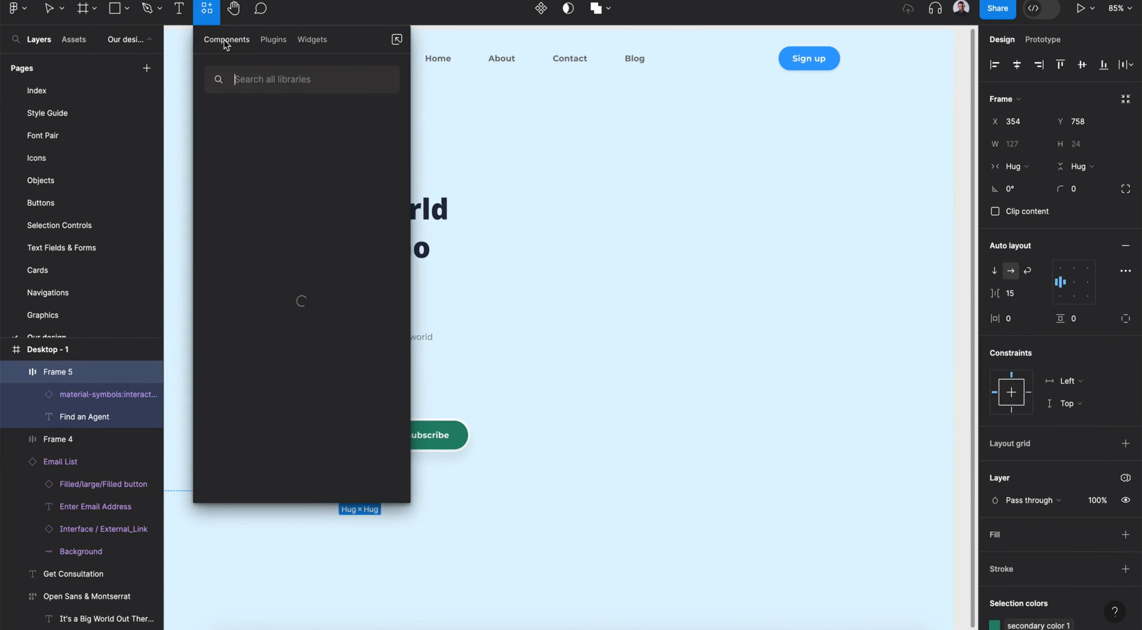
{"action": "scroll", "coordinate": [500, 176], "scroll_direction": "left", "scroll_amount": 2}
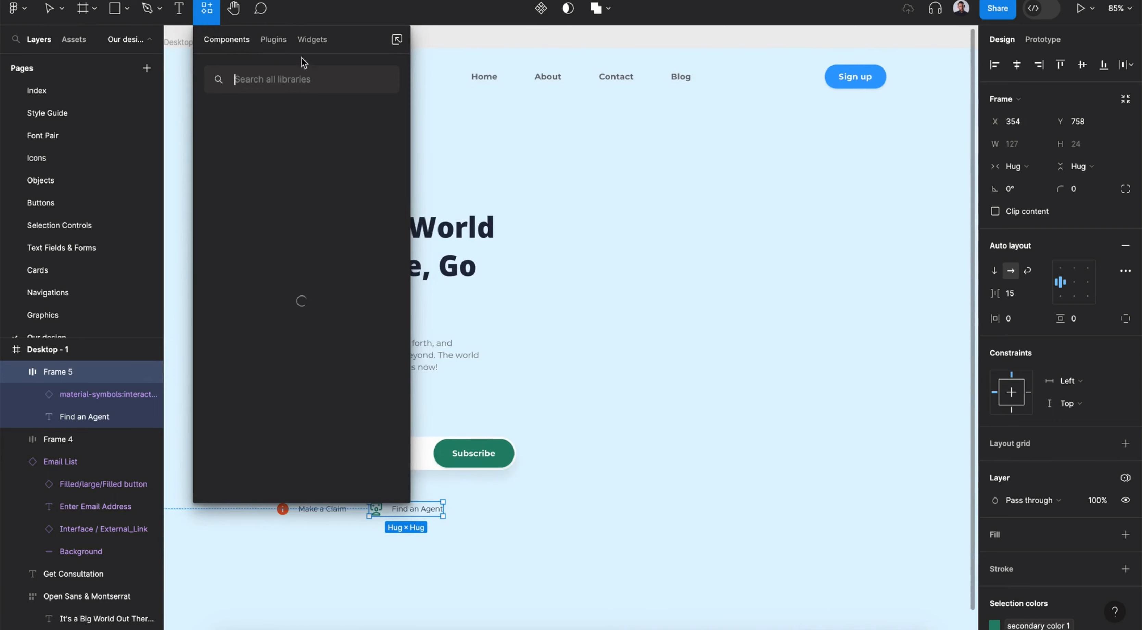
{"action": "left_click", "coordinate": [279, 42]}
{"action": "left_click", "coordinate": [247, 45]}
{"action": "left_click", "coordinate": [272, 40]}
{"action": "left_click", "coordinate": [234, 42]}
{"action": "left_click", "coordinate": [386, 80]}
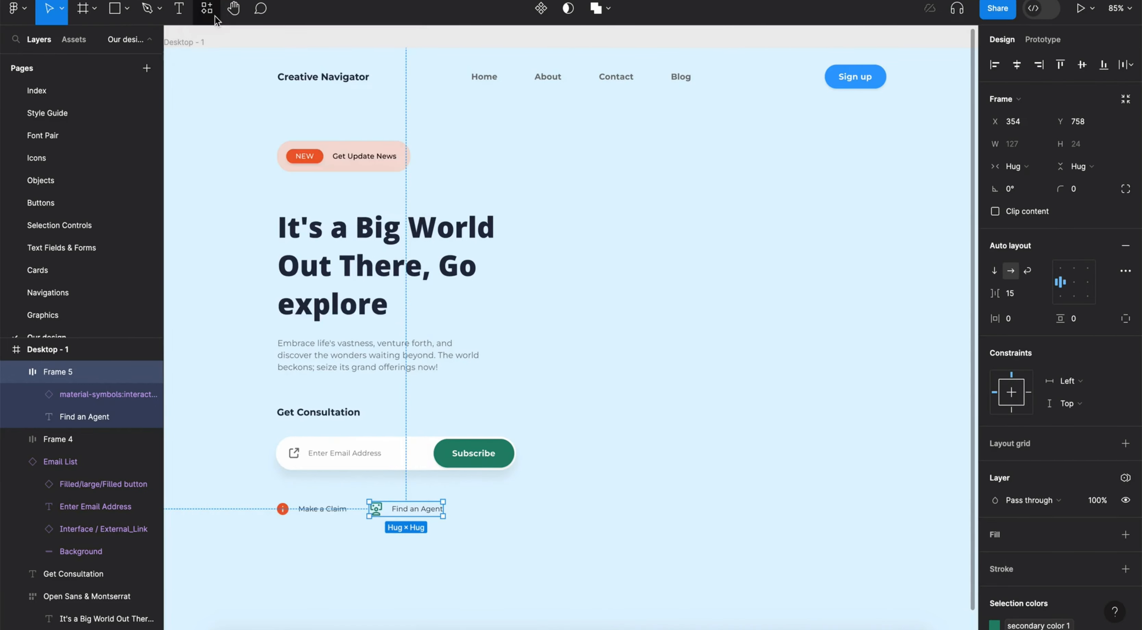
- Place the circle 3 shape from the local Graphics components in the empty area beside the hero text
{"action": "left_click", "coordinate": [74, 39]}
{"action": "left_click", "coordinate": [44, 118]}
{"action": "key", "text": "Escape"}
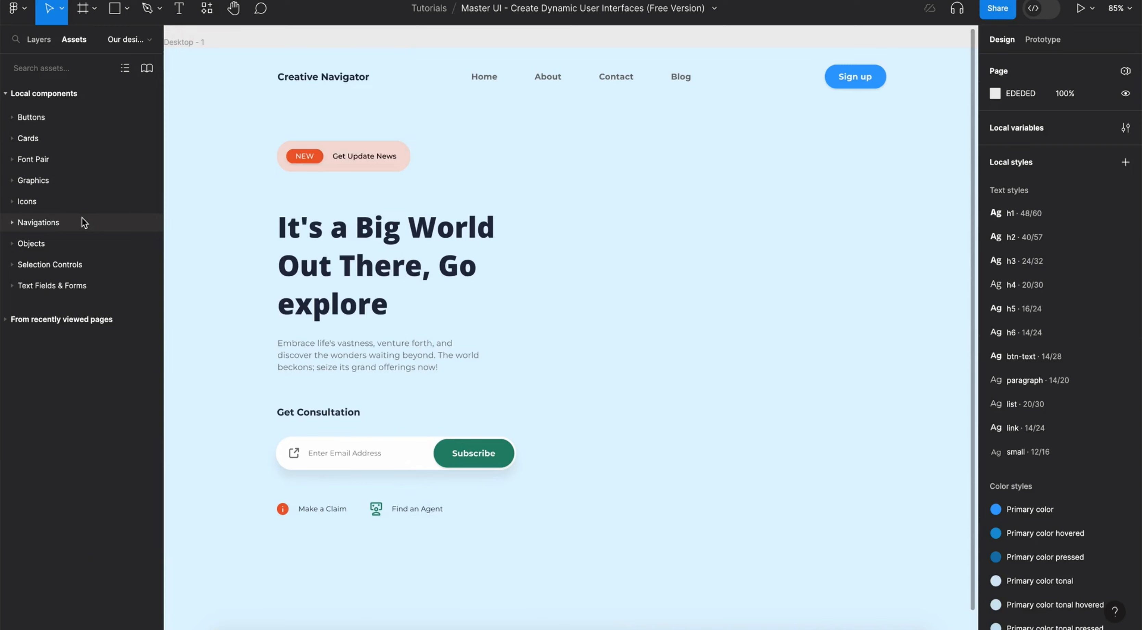
{"action": "left_click", "coordinate": [70, 187]}
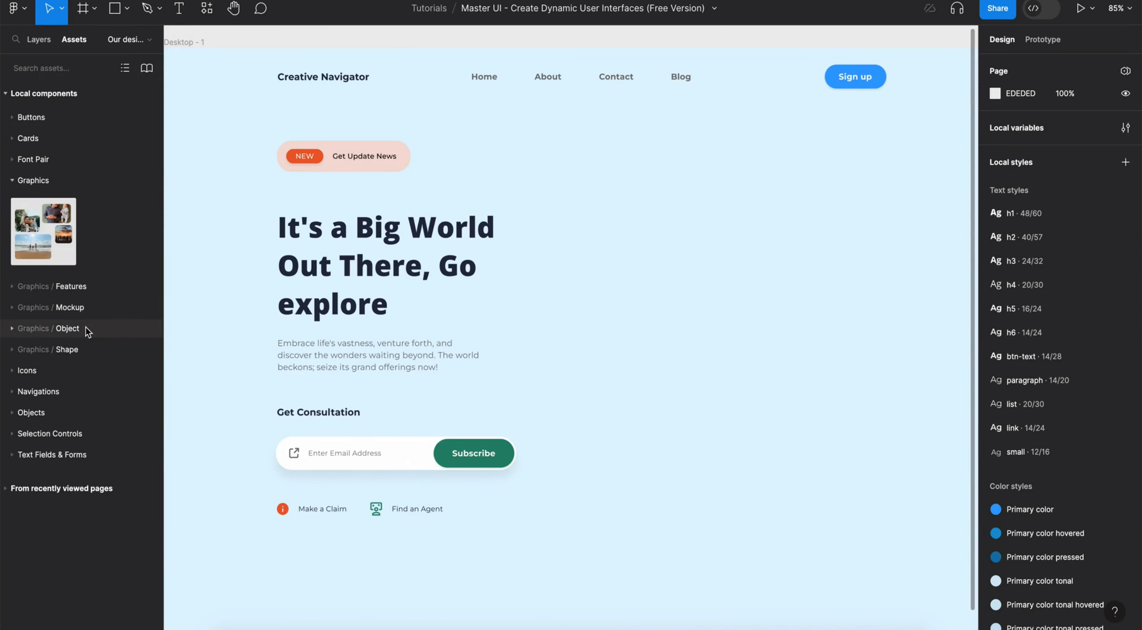
{"action": "left_click", "coordinate": [45, 350]}
{"action": "scroll", "coordinate": [56, 426], "scroll_direction": "down", "scroll_amount": 3}
{"action": "left_click_drag", "start_coordinate": [56, 433], "coordinate": [788, 332]}
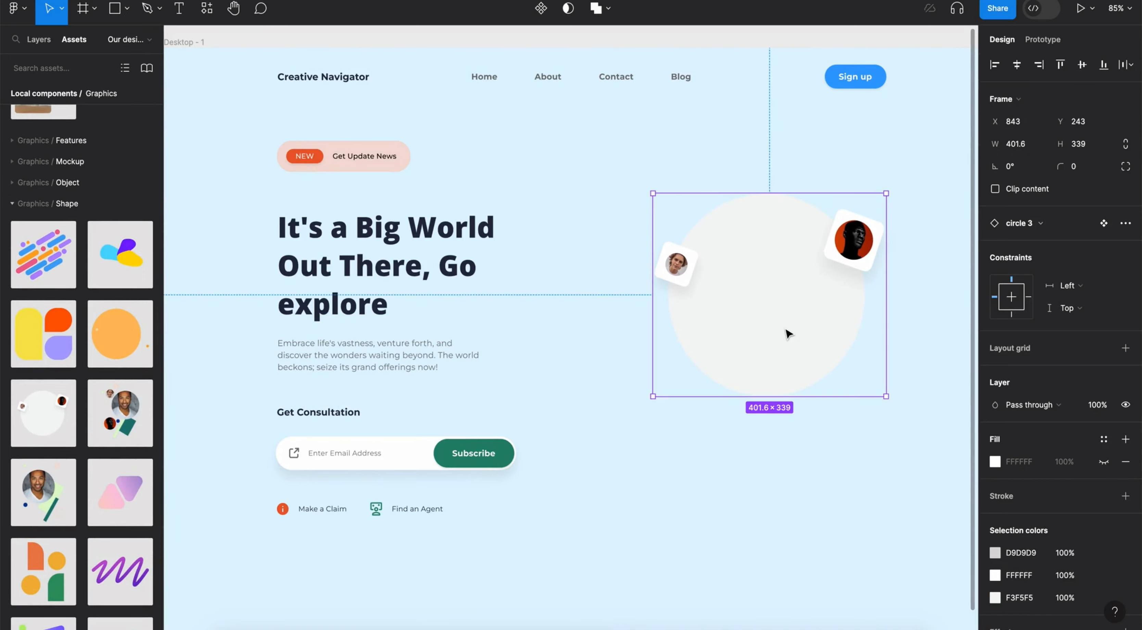
- Scale the circle graphic up so its circle is about 458 px wide, and fill the circle with secondary color 2
{"action": "key", "text": "k"}
{"action": "left_click_drag", "start_coordinate": [778, 397], "coordinate": [779, 335]}
{"action": "double_click", "coordinate": [779, 335]}
{"action": "left_click", "coordinate": [1122, 179]}
{"action": "left_click", "coordinate": [1104, 359]}
{"action": "left_click", "coordinate": [886, 474]}
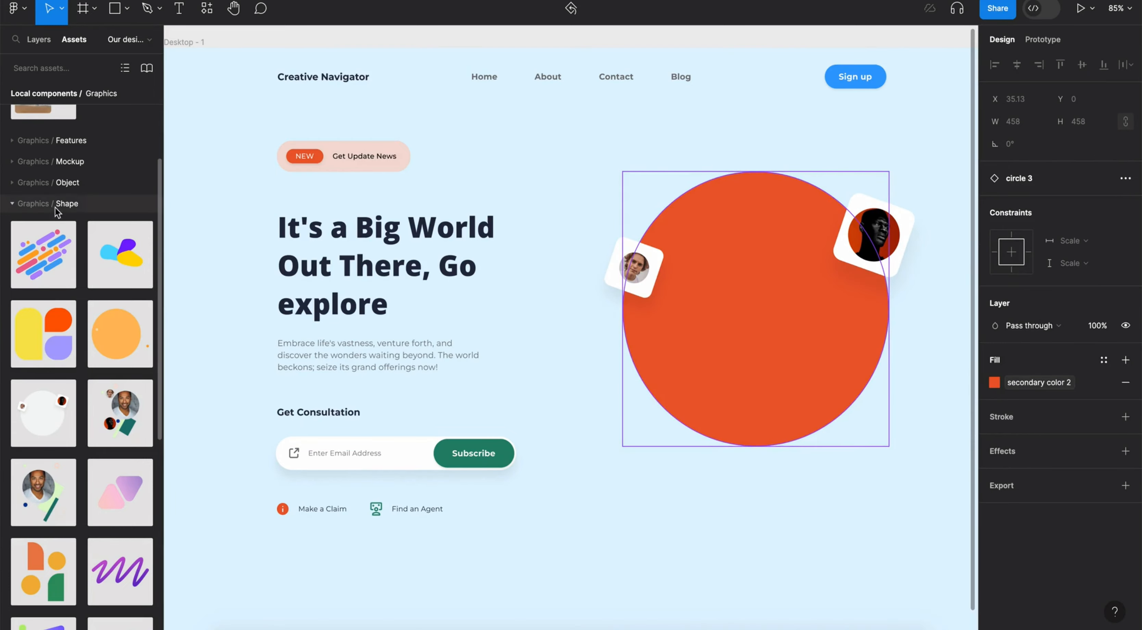
- Place the character graphic from the Mockup components over the circle and scale it to about 729 × 767
{"action": "left_click", "coordinate": [66, 203]}
{"action": "left_click", "coordinate": [70, 307]}
{"action": "left_click_drag", "start_coordinate": [44, 358], "coordinate": [727, 336]}
{"action": "key", "text": "k"}
{"action": "left_click_drag", "start_coordinate": [746, 184], "coordinate": [739, 115]}
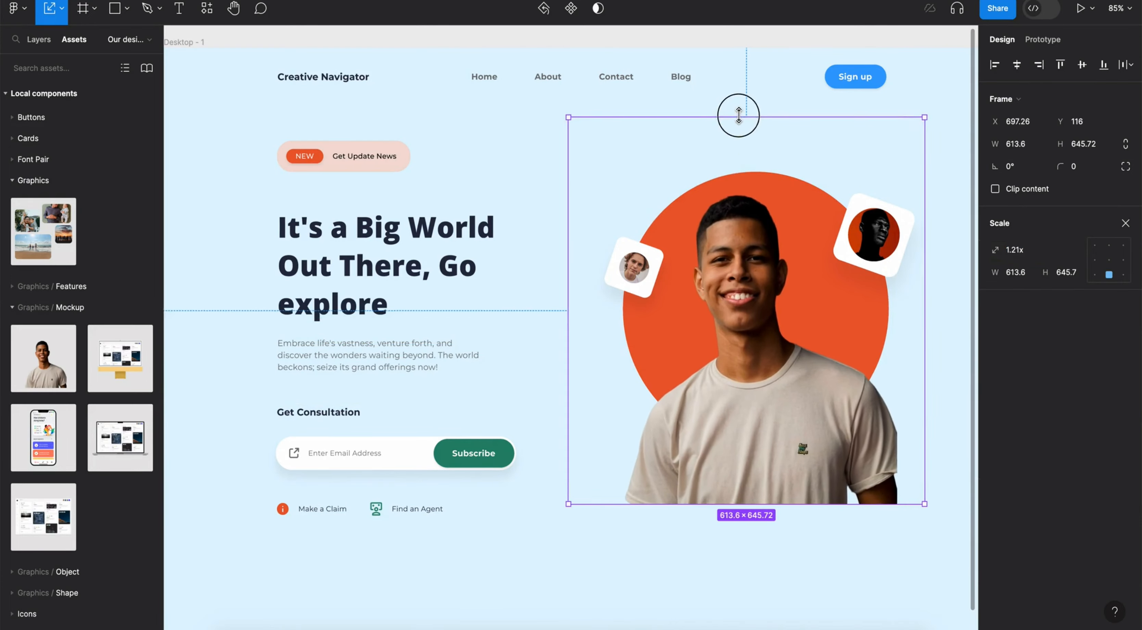
{"action": "left_click_drag", "start_coordinate": [712, 508], "coordinate": [701, 579]}
{"action": "left_click_drag", "start_coordinate": [736, 523], "coordinate": [727, 514]}
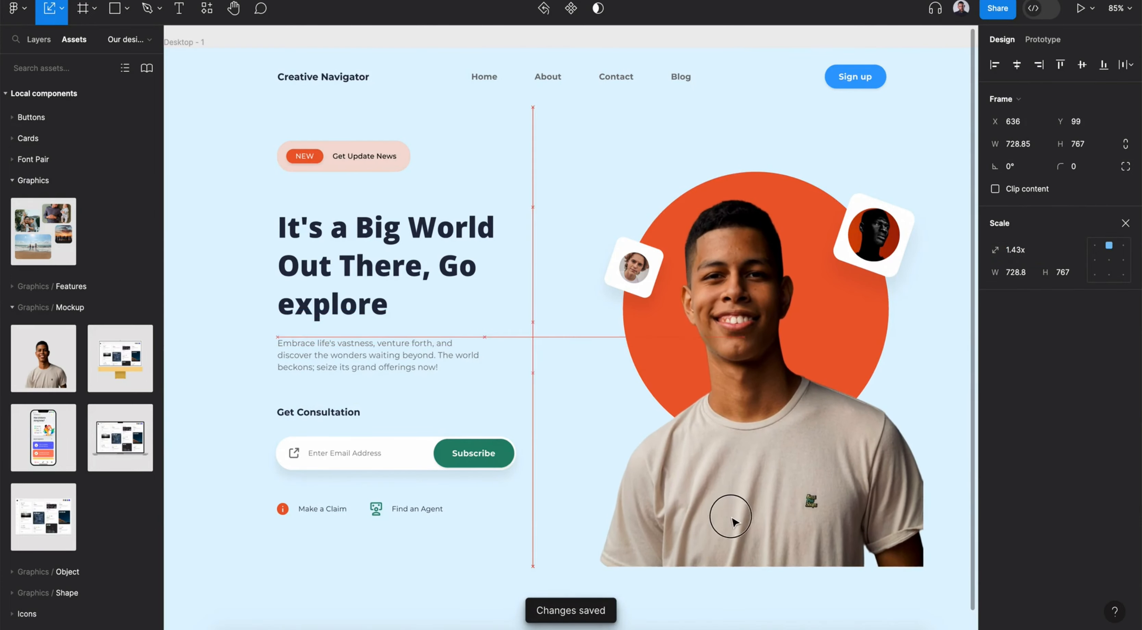
- Replace the image fill of Rectangle 44 in the character graphic with the bearded man in a suit from the other file's Page 1
{"action": "scroll", "coordinate": [727, 514], "scroll_direction": "down", "scroll_amount": 3}
{"action": "scroll", "coordinate": [538, 332], "scroll_direction": "down", "scroll_amount": 2}
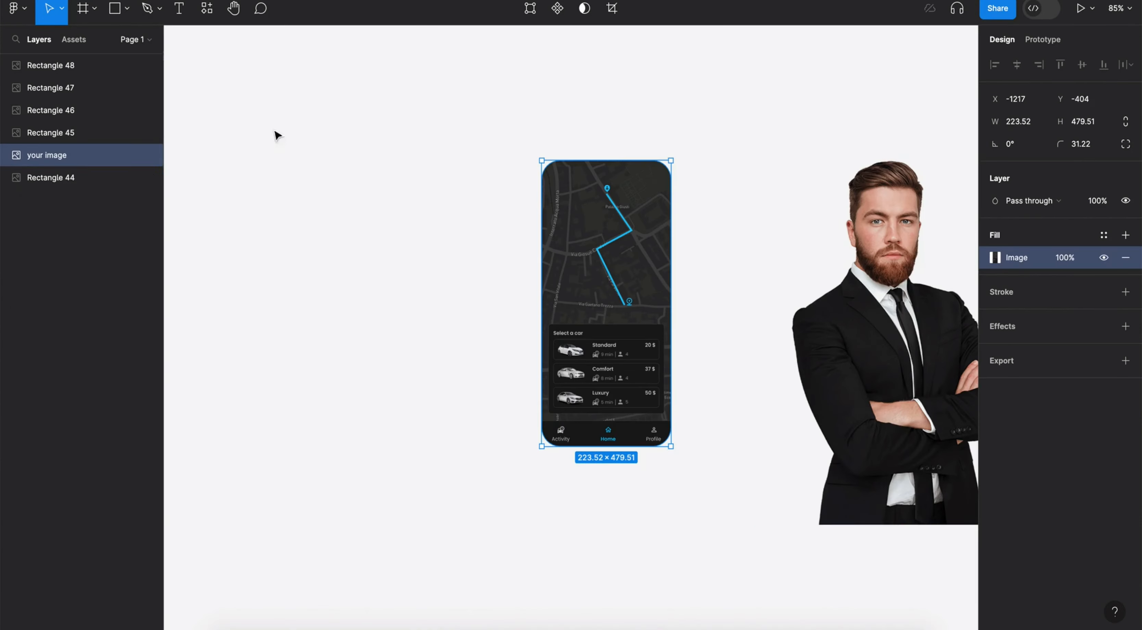
{"action": "key", "text": "Tab"}
{"action": "key", "text": "shift+2"}
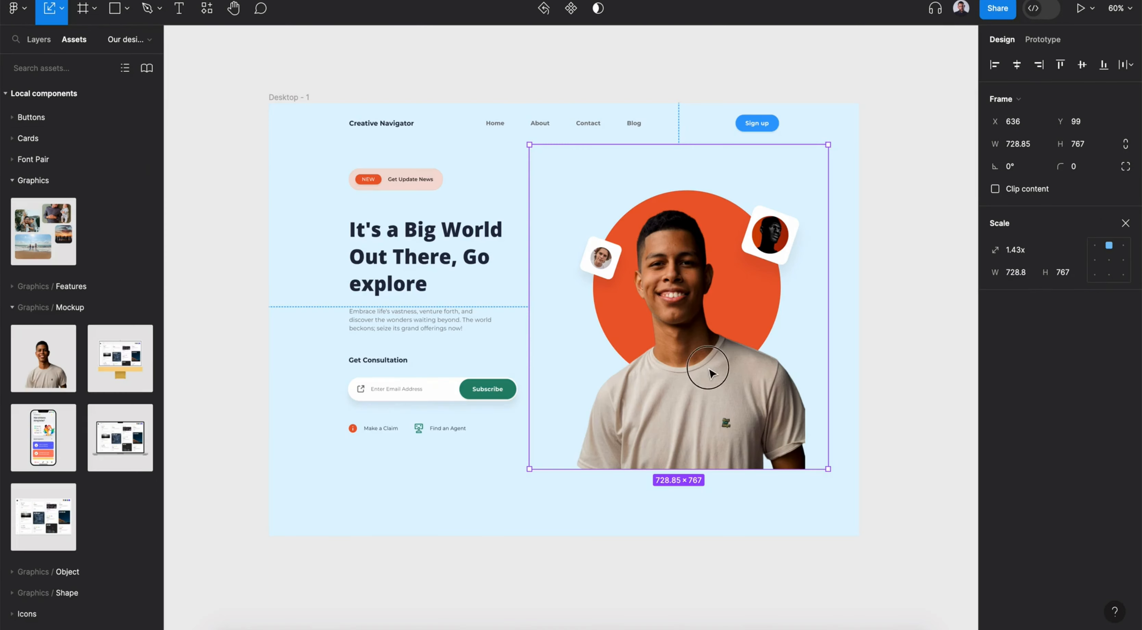
{"action": "double_click", "coordinate": [708, 369]}
{"action": "key", "text": "alt+1"}
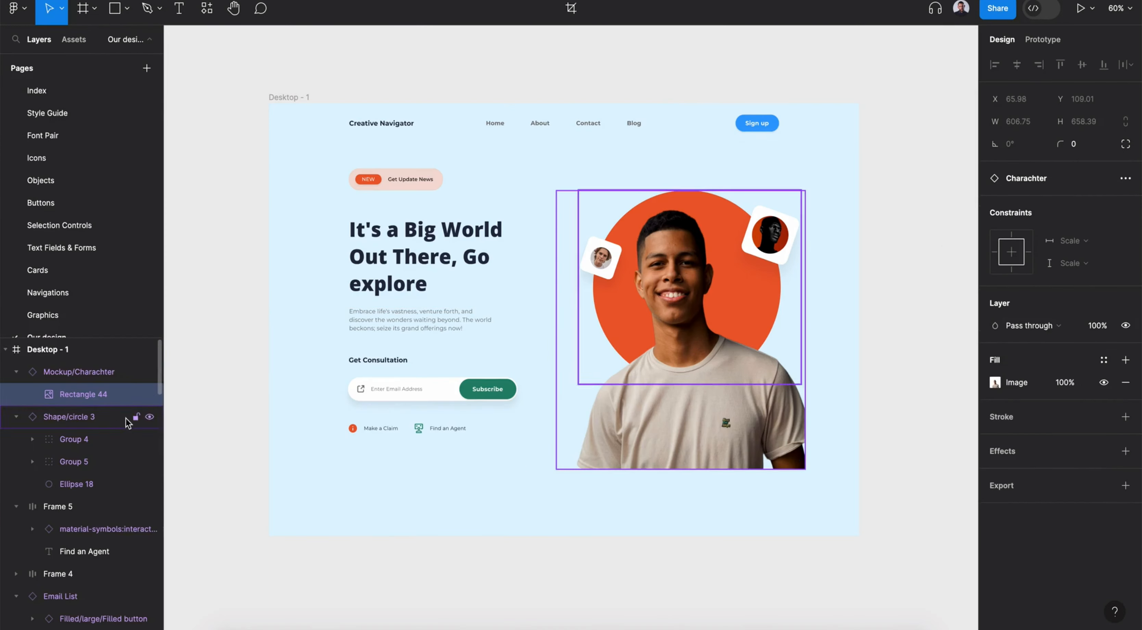
{"action": "left_click", "coordinate": [1126, 405]}
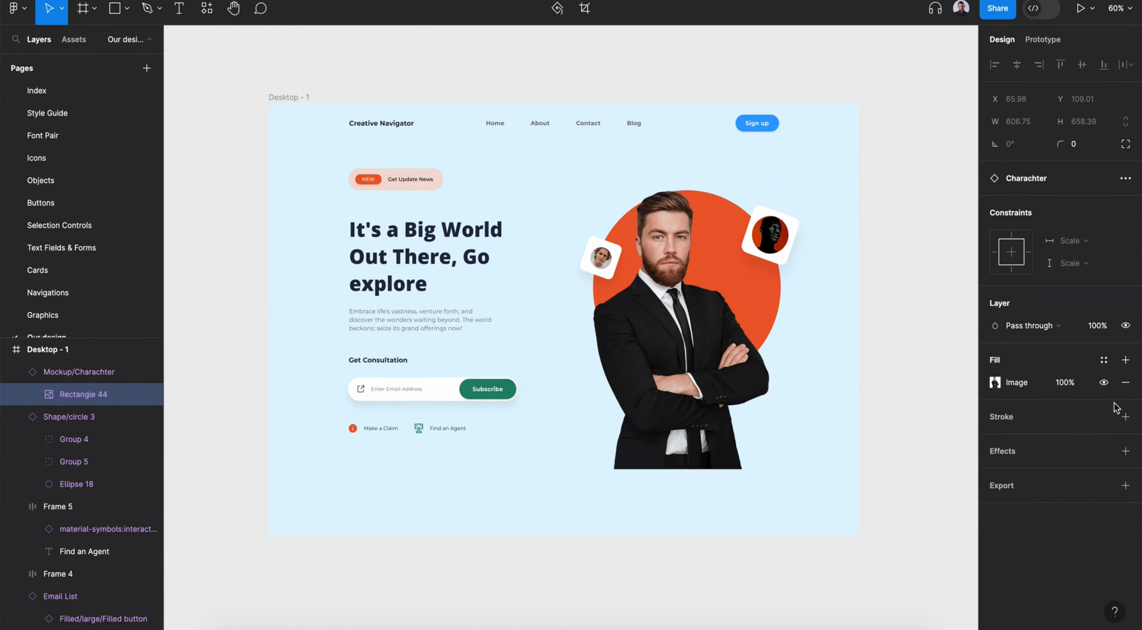
- Scale the character graphic to about 758 × 798 and move it to X 648, Y 96
{"action": "key", "text": "k"}
{"action": "left_click", "coordinate": [98, 369]}
{"action": "left_click_drag", "start_coordinate": [667, 140], "coordinate": [668, 120]}
{"action": "left_click_drag", "start_coordinate": [674, 304], "coordinate": [678, 303]}
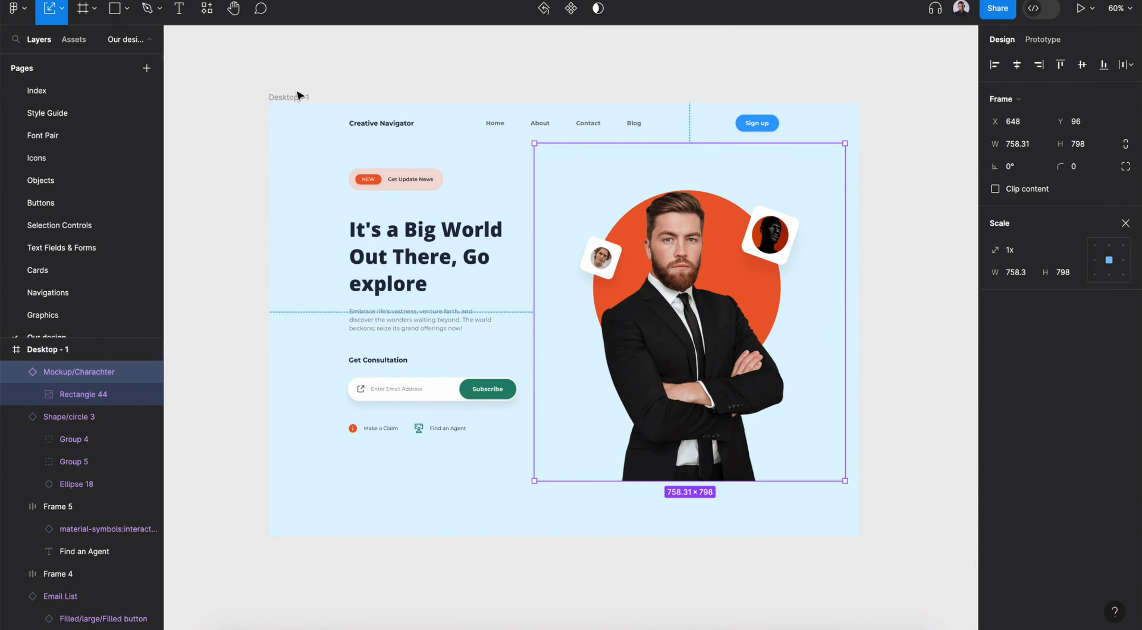
- Shorten the Desktop - 1 frame to a height of 894 so it ends at the character's lower edge
{"action": "left_click", "coordinate": [298, 97]}
{"action": "key", "text": "v"}
{"action": "left_click_drag", "start_coordinate": [604, 532], "coordinate": [602, 483]}
{"action": "left_click", "coordinate": [625, 572]}
- Switch the Desktop - 1 frame's Themes variable mode to Dark Theme
{"action": "left_click", "coordinate": [287, 99]}
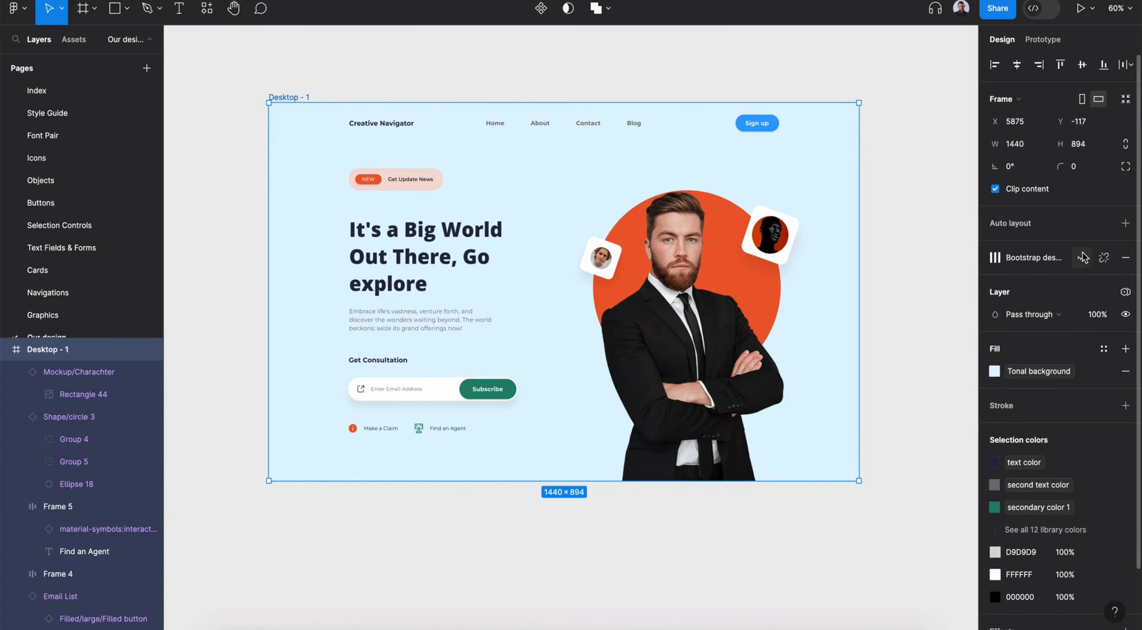
{"action": "left_click", "coordinate": [1126, 291]}
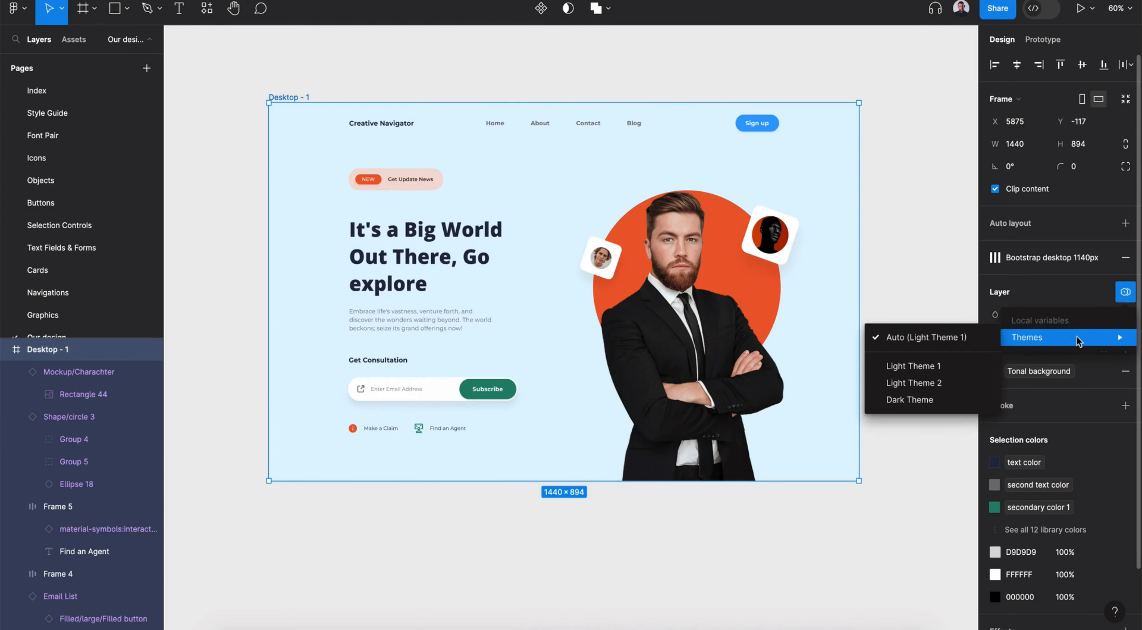
{"action": "left_click", "coordinate": [1020, 382]}
{"action": "left_click", "coordinate": [1121, 339]}
{"action": "left_click", "coordinate": [1122, 353]}
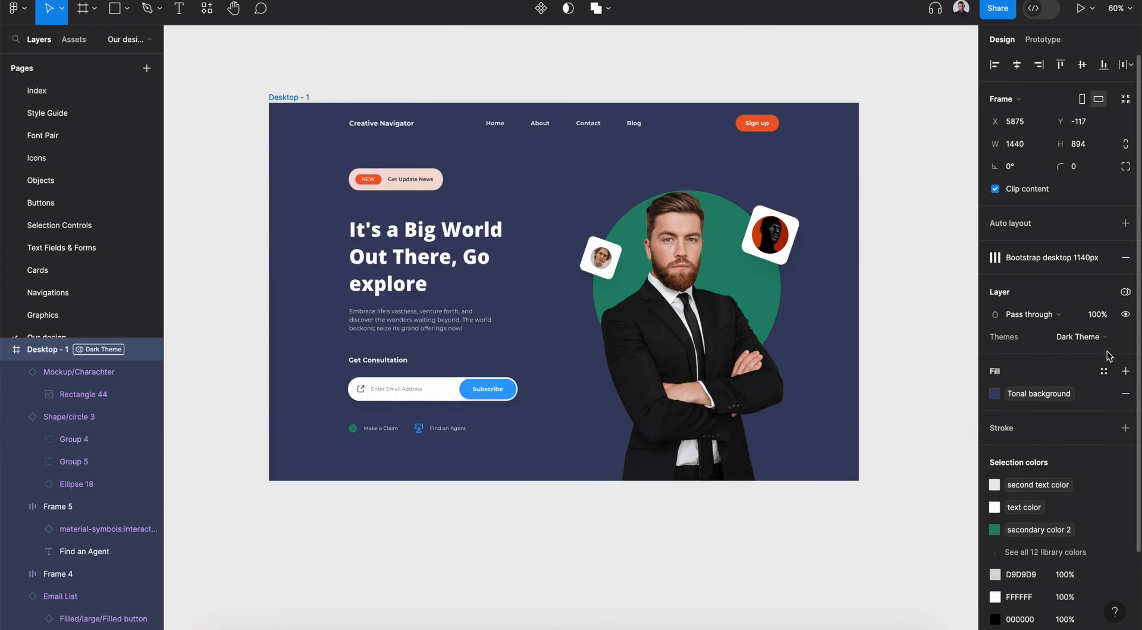
- Move the character graphic up to Y 72 and shorten the Desktop - 1 frame to a height of 870
{"action": "left_click", "coordinate": [681, 348]}
{"action": "left_click_drag", "start_coordinate": [681, 348], "coordinate": [681, 339]}
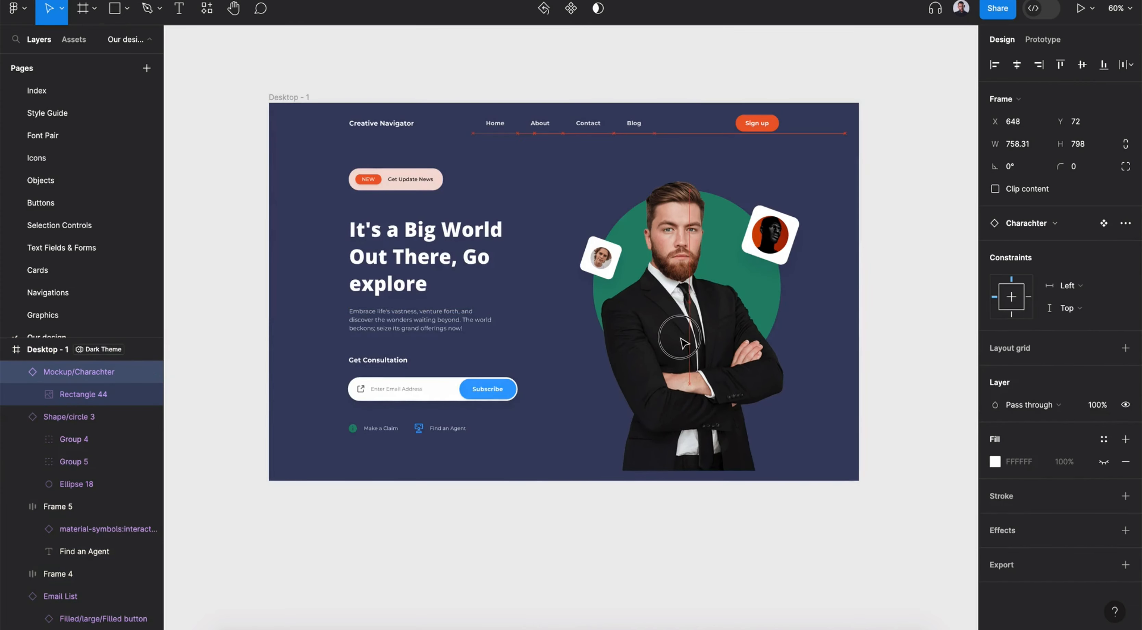
{"action": "left_click", "coordinate": [622, 473]}
{"action": "left_click_drag", "start_coordinate": [622, 474], "coordinate": [616, 471]}
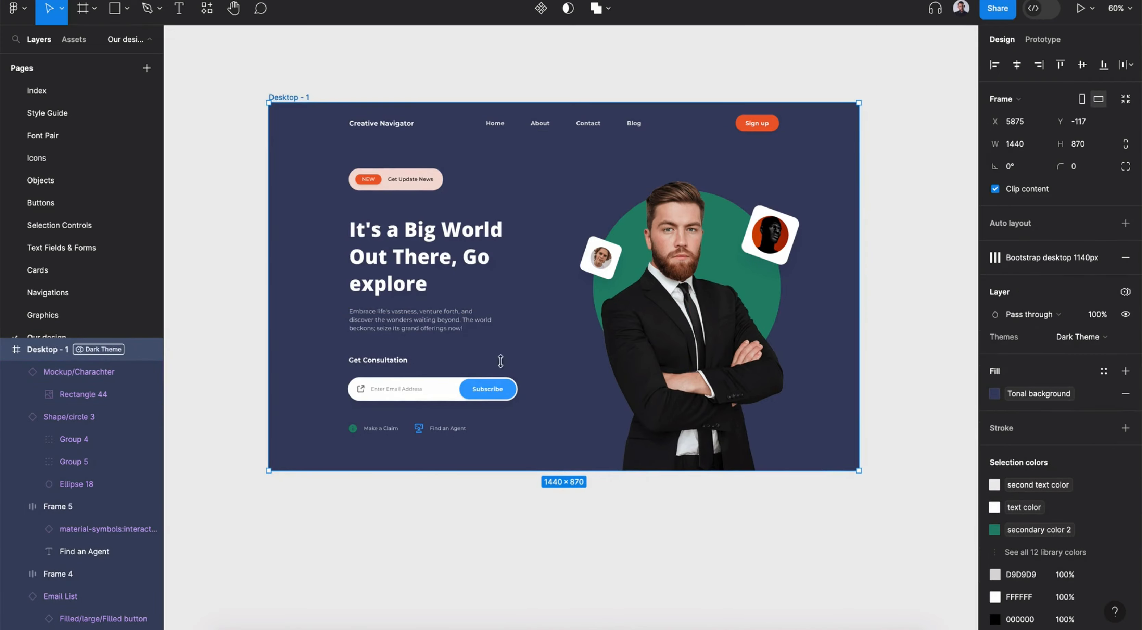
- Set the Desktop - 1 frame's Themes variable mode to Light Theme 1
{"action": "left_click", "coordinate": [1096, 338]}
{"action": "left_click", "coordinate": [1092, 325]}
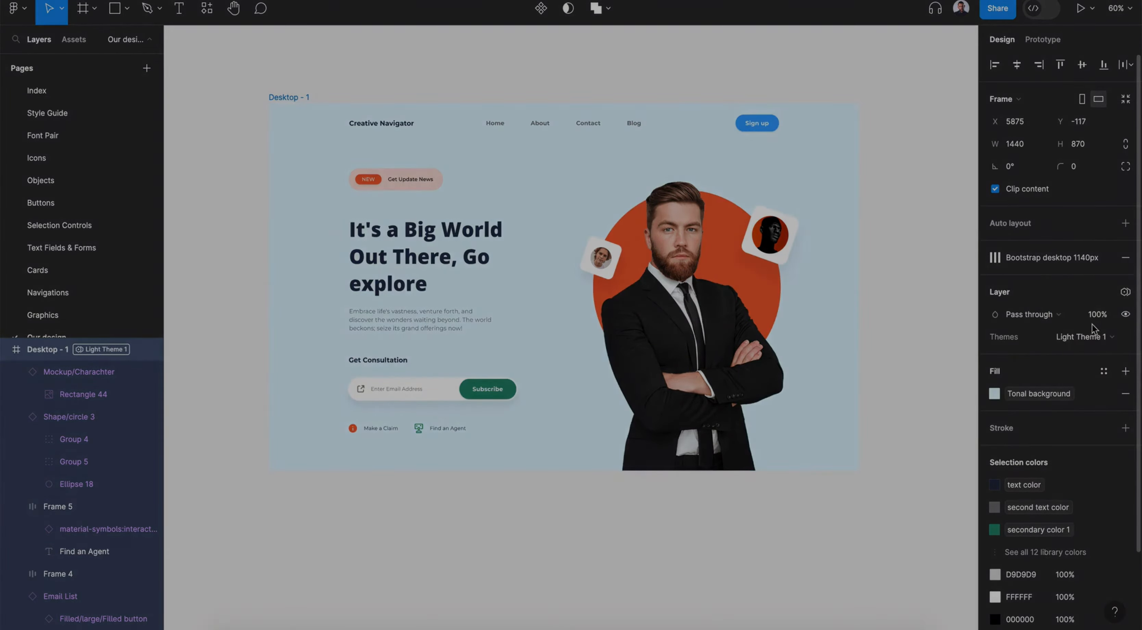